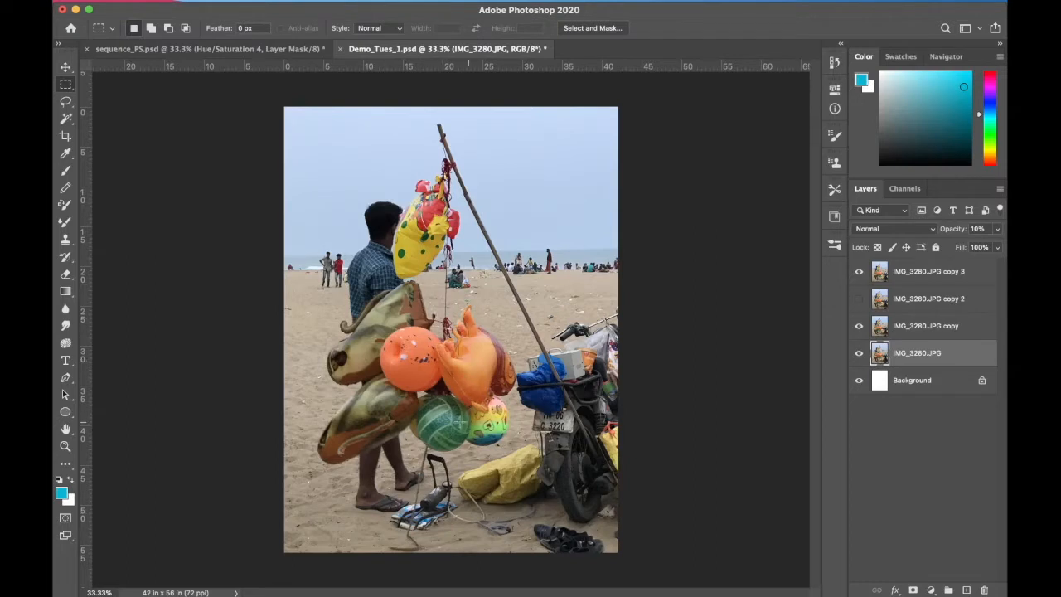
Set the IMG_3280.JPG layer's opacity to 100% and hide the three IMG_3280.JPG copy layers above it
{"action": "left_click", "coordinate": [858, 272]}
{"action": "left_click", "coordinate": [857, 332]}
{"action": "left_click", "coordinate": [859, 354]}
{"action": "left_click", "coordinate": [858, 354]}
{"action": "left_click", "coordinate": [966, 229]}
{"action": "type", "text": "100"}
{"action": "key", "text": "Return"}
{"action": "left_click", "coordinate": [859, 325]}
{"action": "left_click", "coordinate": [861, 298]}
{"action": "left_click", "coordinate": [859, 271]}
{"action": "left_click_drag", "start_coordinate": [861, 272], "coordinate": [860, 336]}
Load the saved "ball 1" channel of Demo_Tues_1.psd as a new selection around the balloons
{"action": "mouse_move", "coordinate": [284, 6]}
{"action": "left_click", "coordinate": [325, 8]}
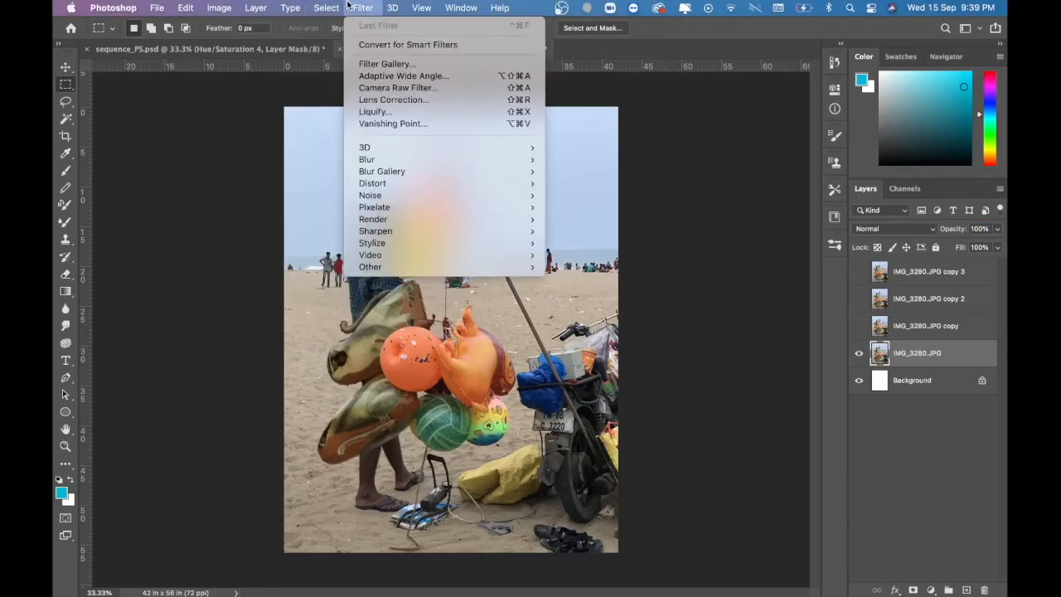
{"action": "left_click", "coordinate": [362, 280]}
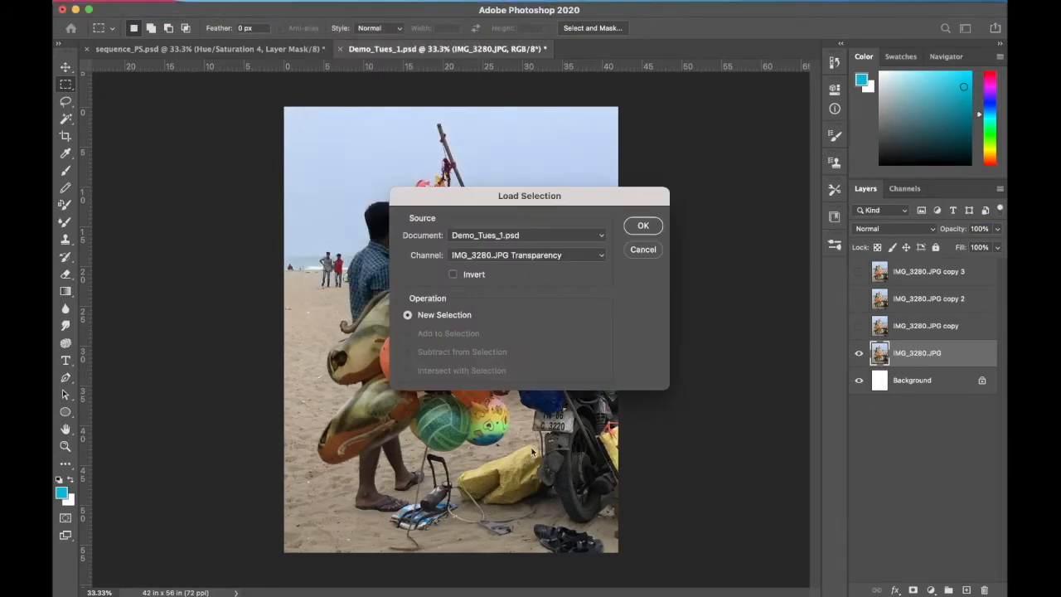
{"action": "left_click", "coordinate": [531, 255]}
{"action": "left_click", "coordinate": [514, 273]}
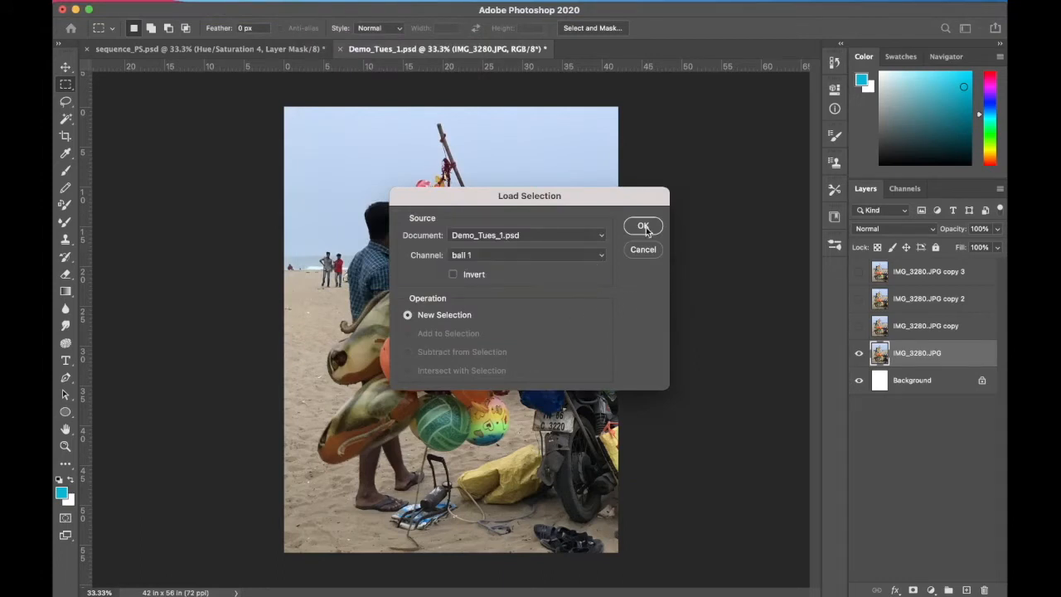
{"action": "left_click", "coordinate": [643, 227]}
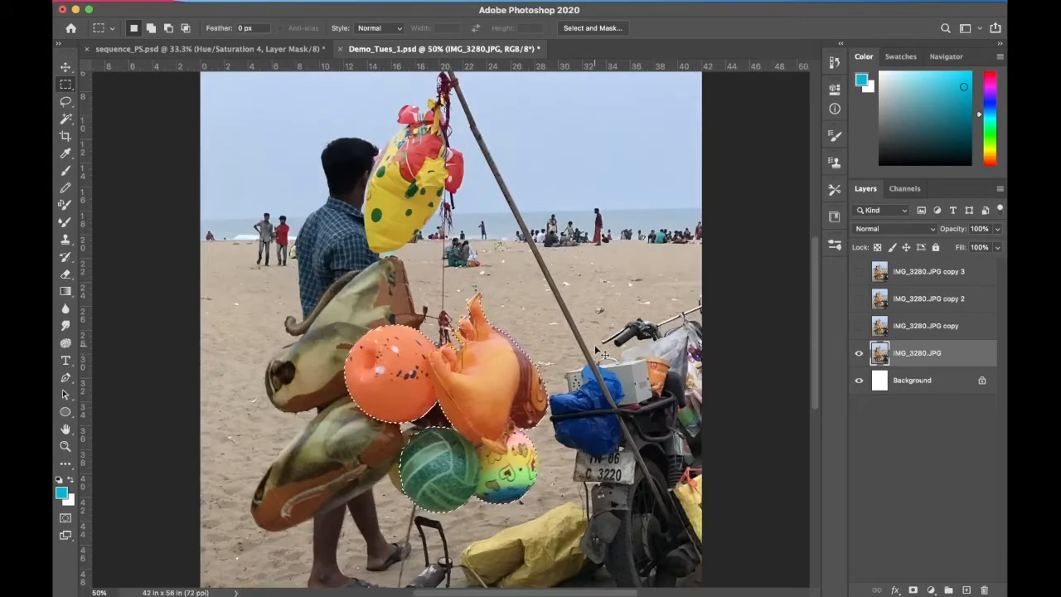
Show IMG_3280.JPG copy instead of the original layer and add a Hue/Saturation adjustment layer above it for the selected balloons
{"action": "key", "text": "super+equal"}
{"action": "left_click_drag", "start_coordinate": [498, 423], "coordinate": [498, 336]}
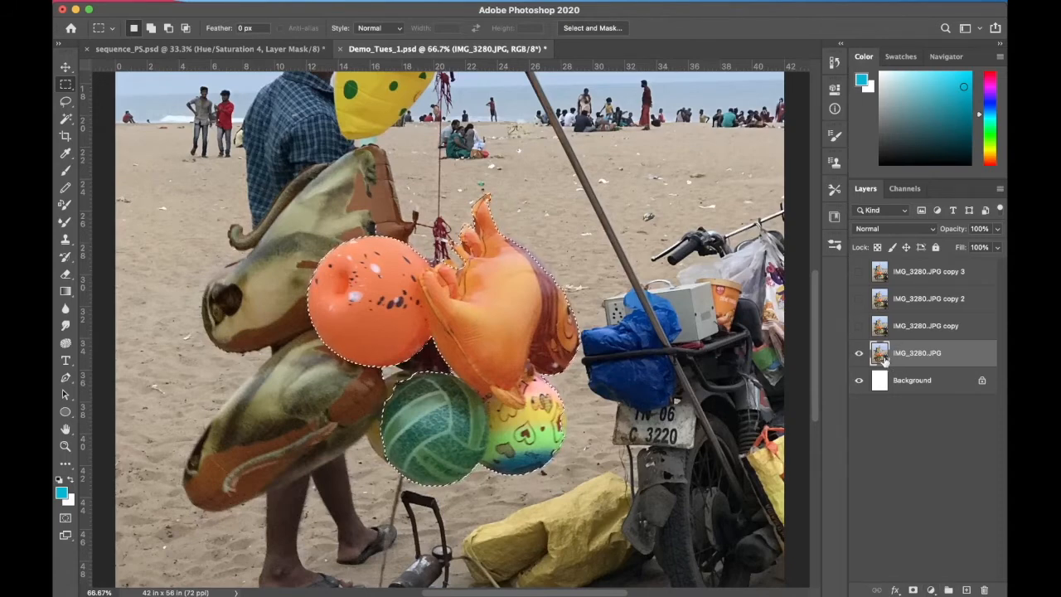
{"action": "left_click", "coordinate": [858, 326]}
{"action": "left_click", "coordinate": [859, 353]}
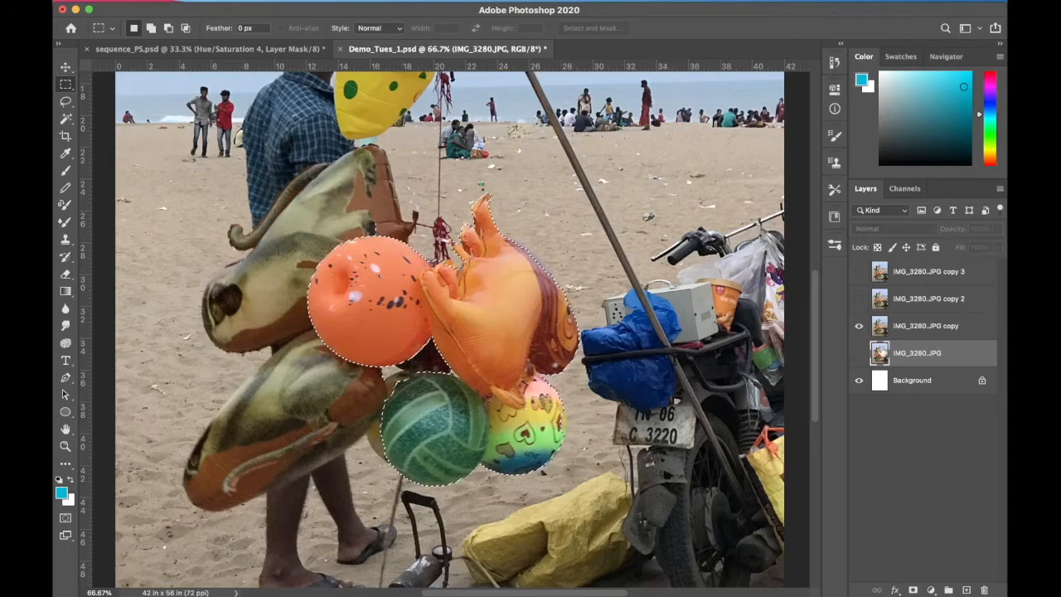
{"action": "left_click", "coordinate": [896, 329]}
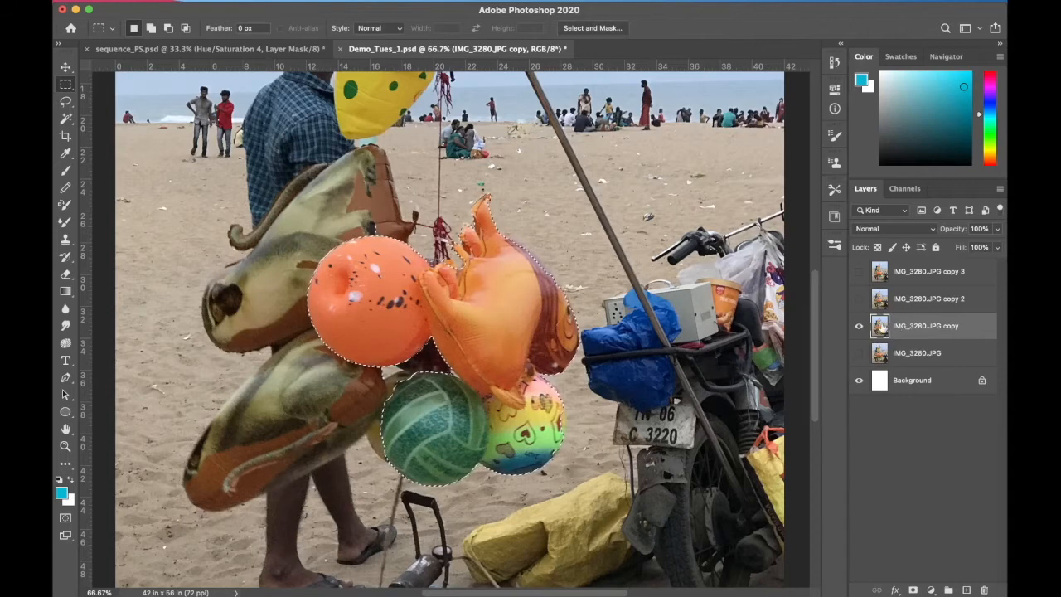
{"action": "left_click", "coordinate": [932, 589]}
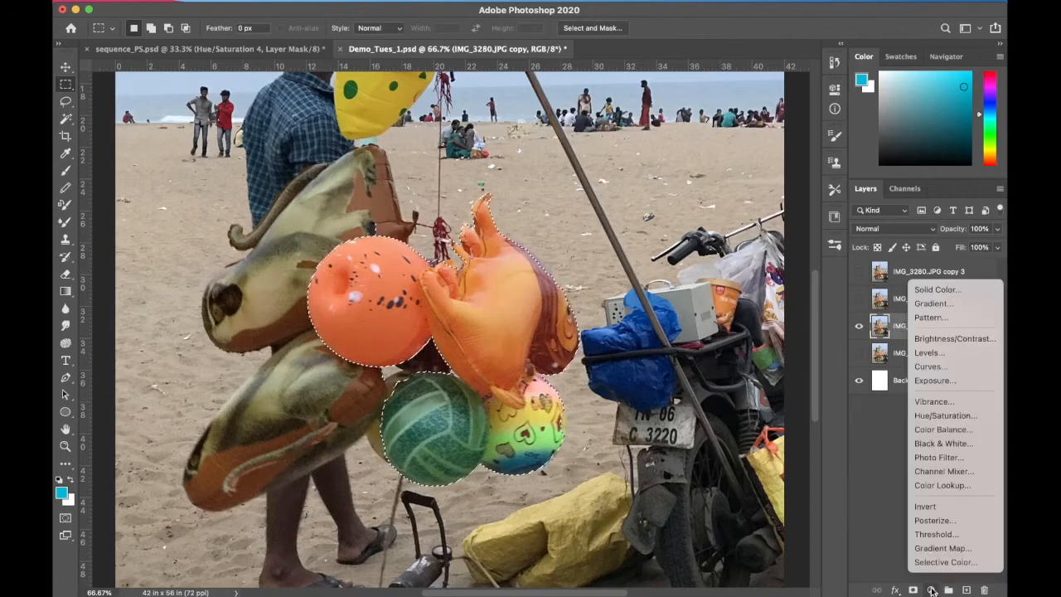
{"action": "left_click", "coordinate": [953, 416]}
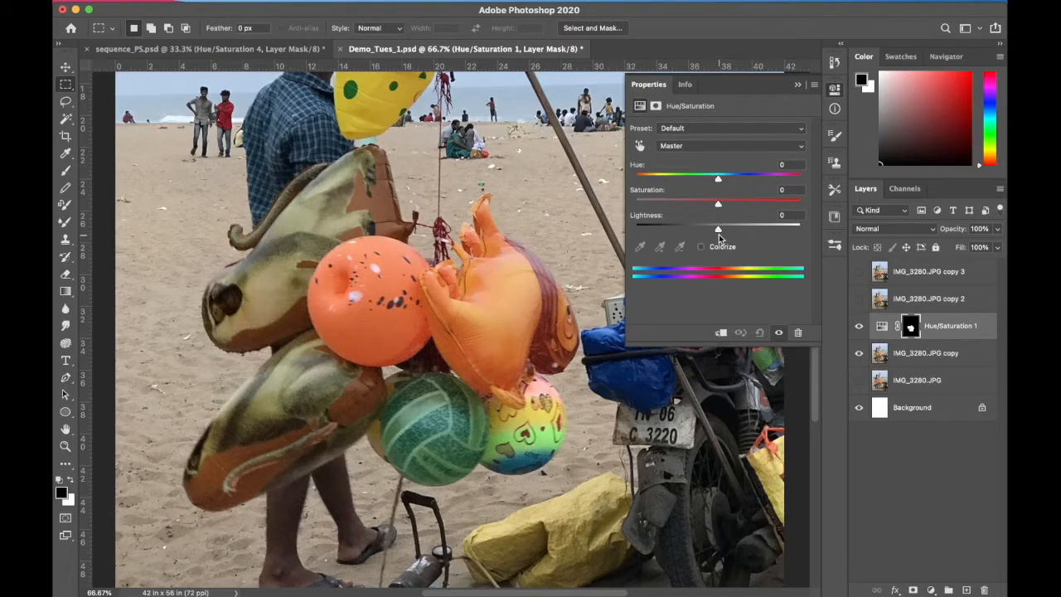
Set the Hue/Saturation adjustment to hue -103, saturation +77 and lightness -28, with the layer opacity at 30%
{"action": "mouse_move", "coordinate": [718, 232]}
{"action": "left_mouse_down"}
{"action": "mouse_move", "coordinate": [675, 232]}
{"action": "mouse_move", "coordinate": [737, 231]}
{"action": "left_mouse_up"}
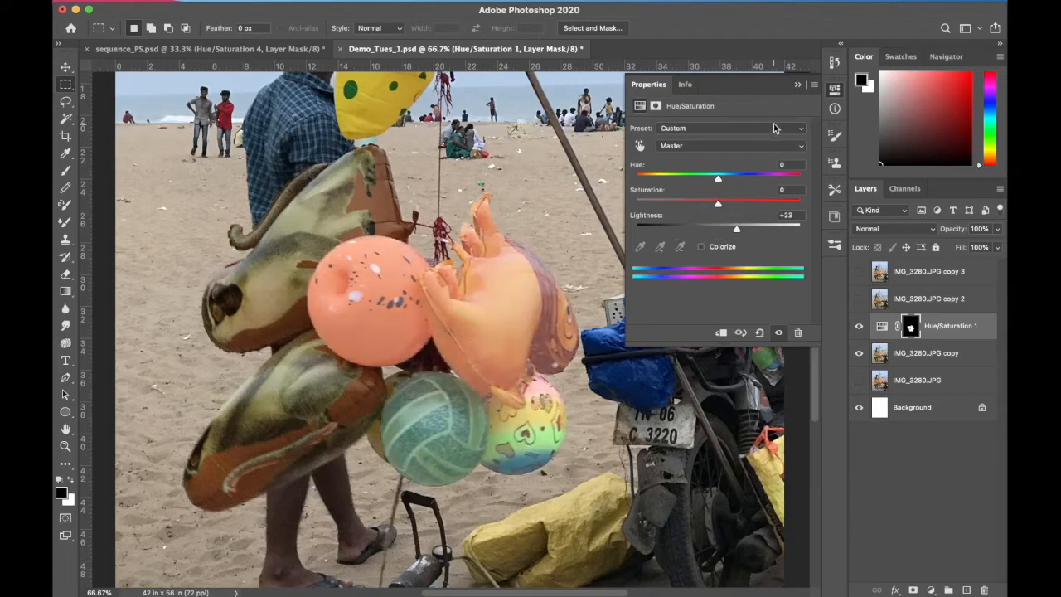
{"action": "left_click", "coordinate": [797, 85]}
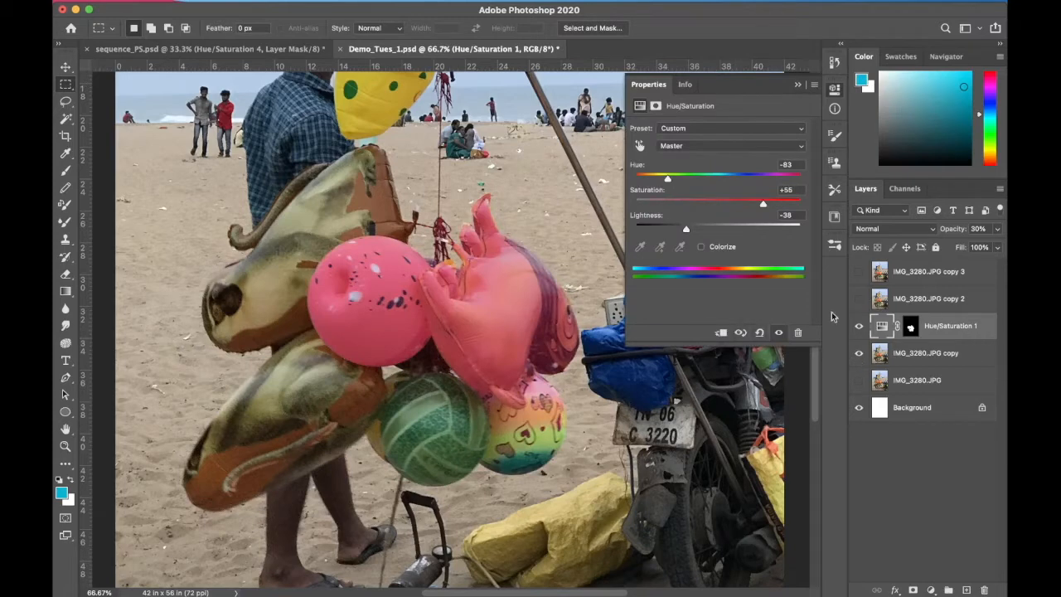
{"action": "mouse_move", "coordinate": [668, 180]}
{"action": "left_mouse_down"}
{"action": "mouse_move", "coordinate": [687, 179]}
{"action": "mouse_move", "coordinate": [661, 180]}
{"action": "left_mouse_up"}
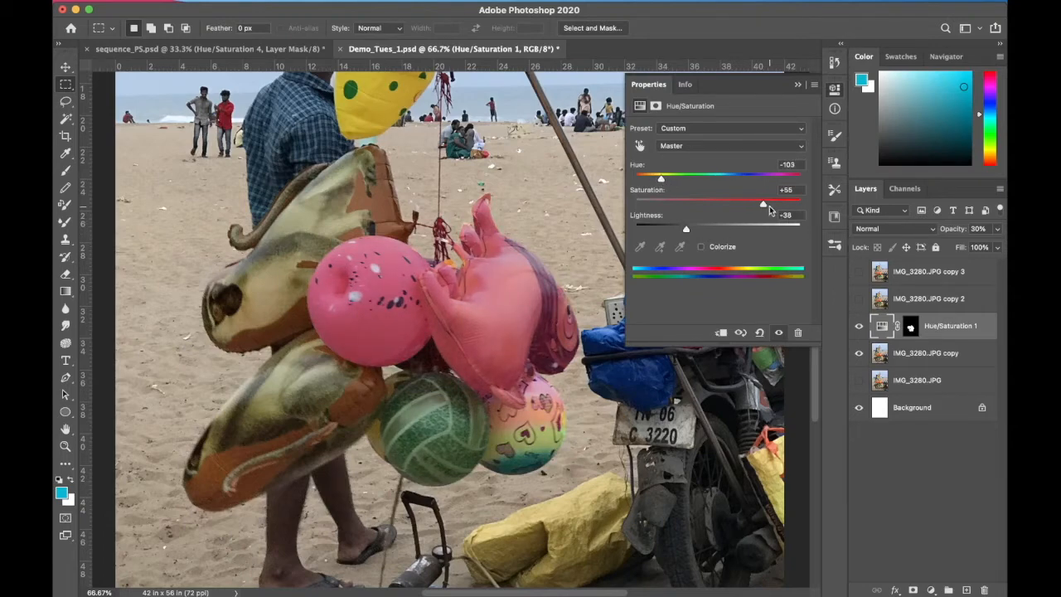
{"action": "mouse_move", "coordinate": [680, 232]}
{"action": "left_mouse_down"}
{"action": "mouse_move", "coordinate": [733, 232]}
{"action": "mouse_move", "coordinate": [694, 231]}
{"action": "left_mouse_up"}
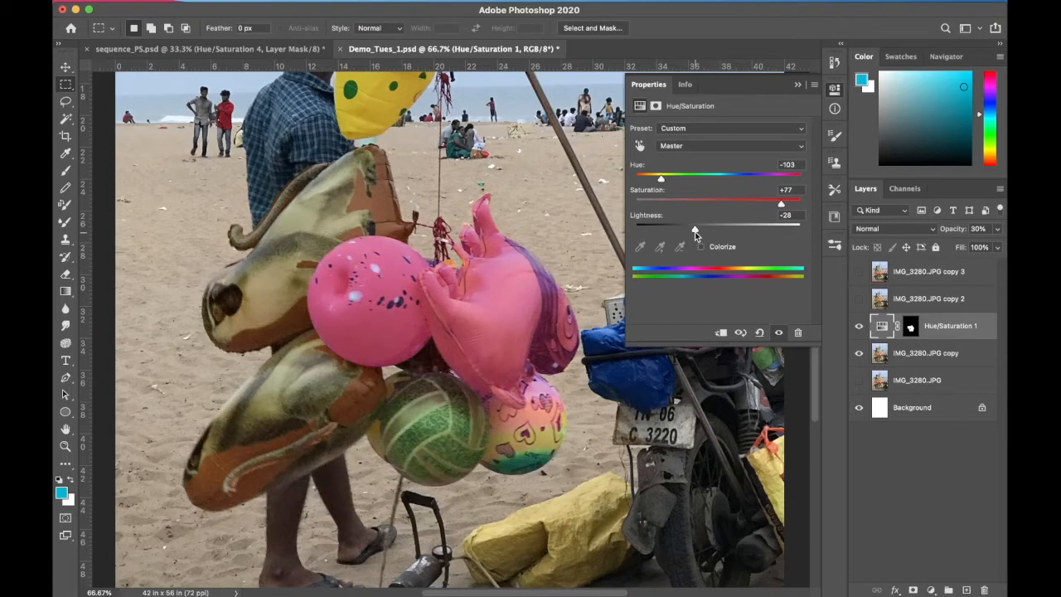
{"action": "left_click", "coordinate": [801, 86]}
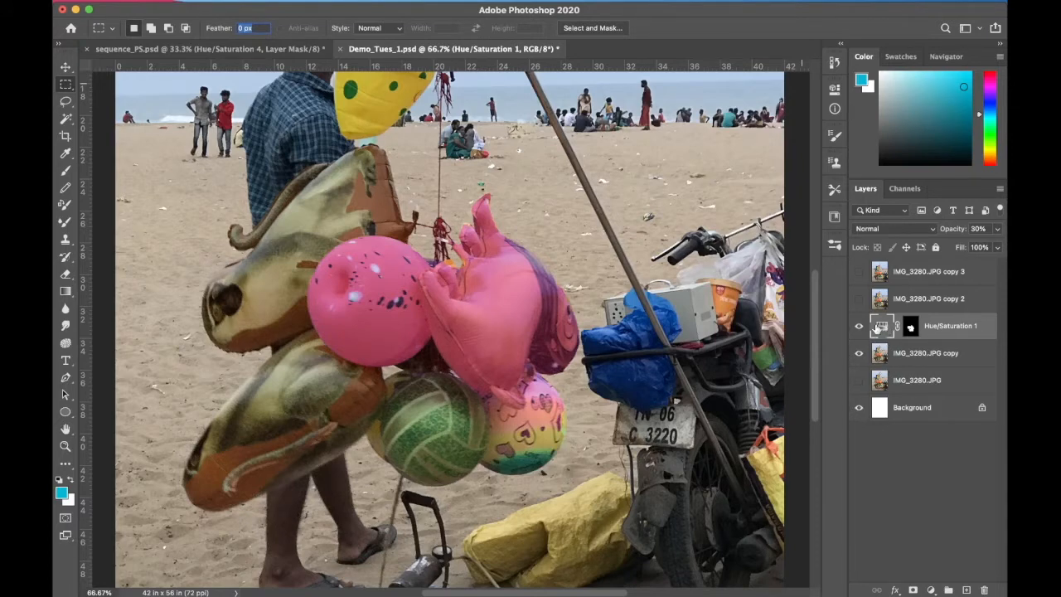
Show the original IMG_3280.JPG layer and clip the Hue/Saturation adjustment to the IMG_3280.JPG copy layer
{"action": "left_click", "coordinate": [858, 380]}
{"action": "left_click", "coordinate": [254, 8]}
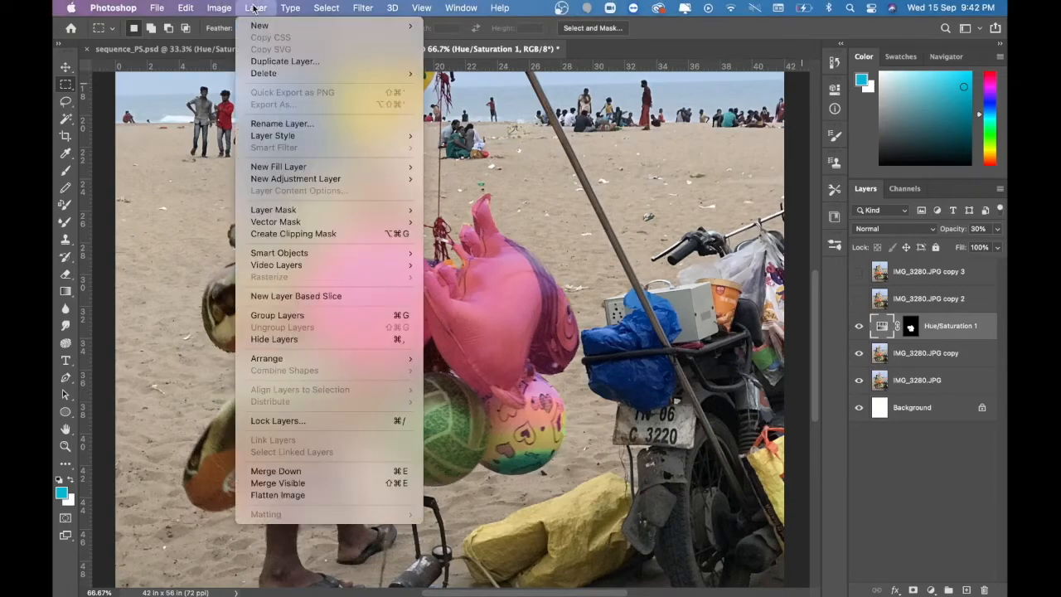
{"action": "left_click", "coordinate": [273, 234]}
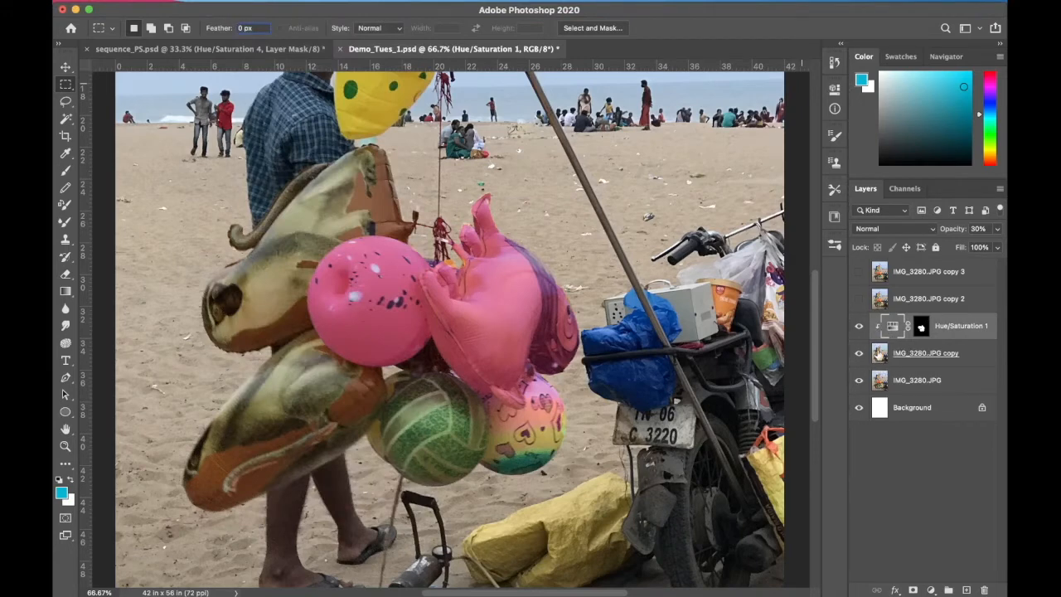
Show IMG_3280.JPG copy 2 and add a Posterize adjustment layer with 4 levels above it, limited to the balloon selection
{"action": "left_click", "coordinate": [900, 307]}
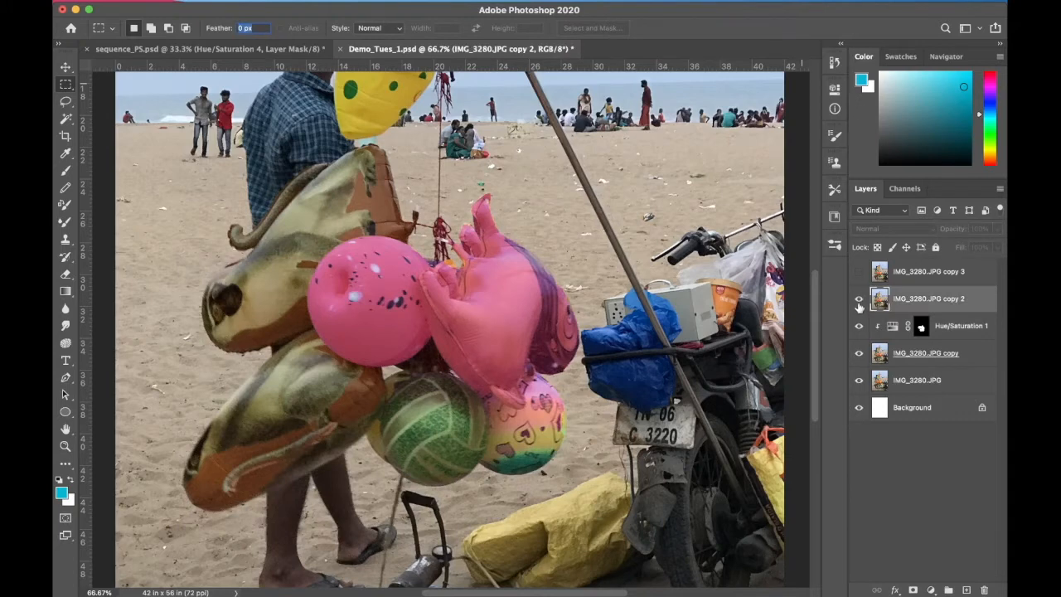
{"action": "left_click", "coordinate": [859, 300]}
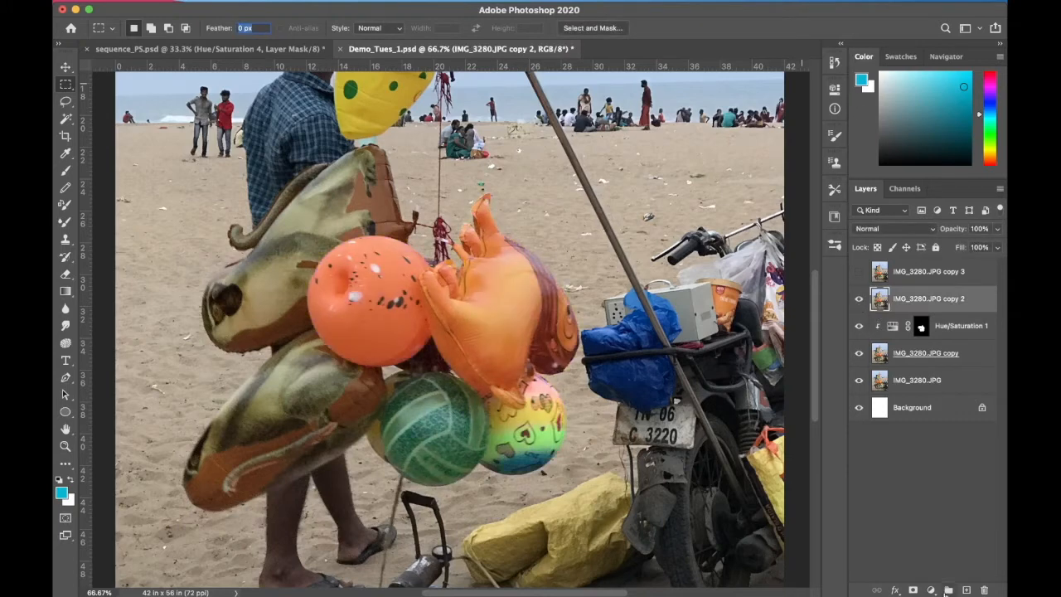
{"action": "left_click", "coordinate": [931, 589]}
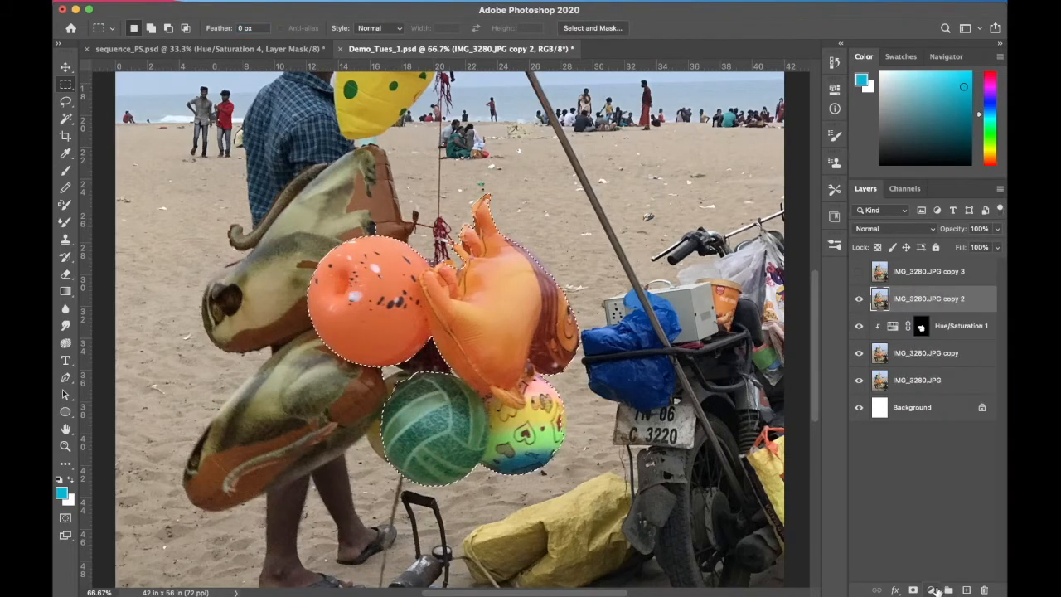
{"action": "left_click", "coordinate": [931, 589]}
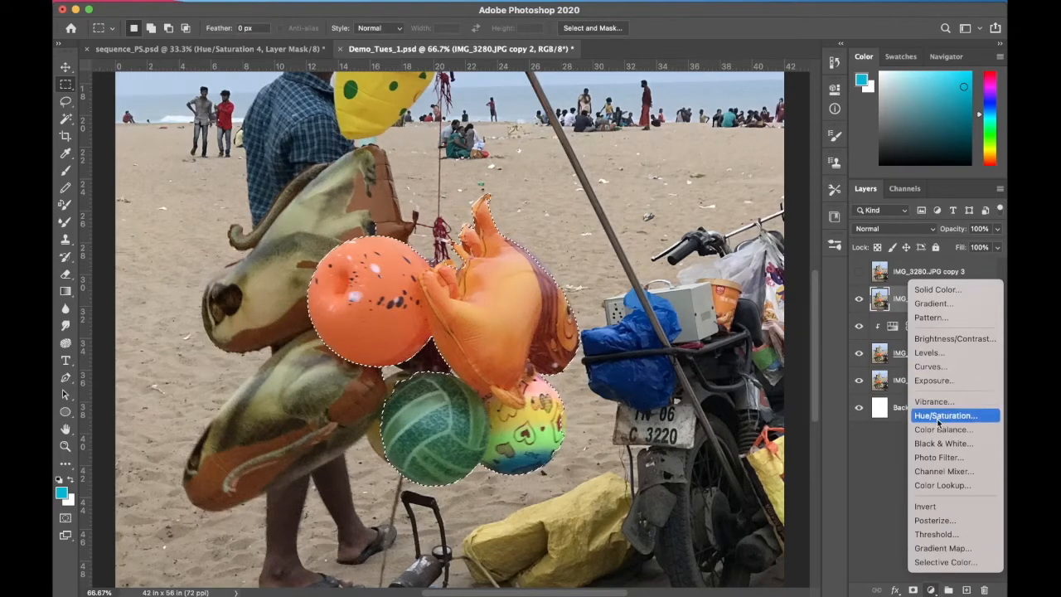
{"action": "left_click", "coordinate": [942, 519]}
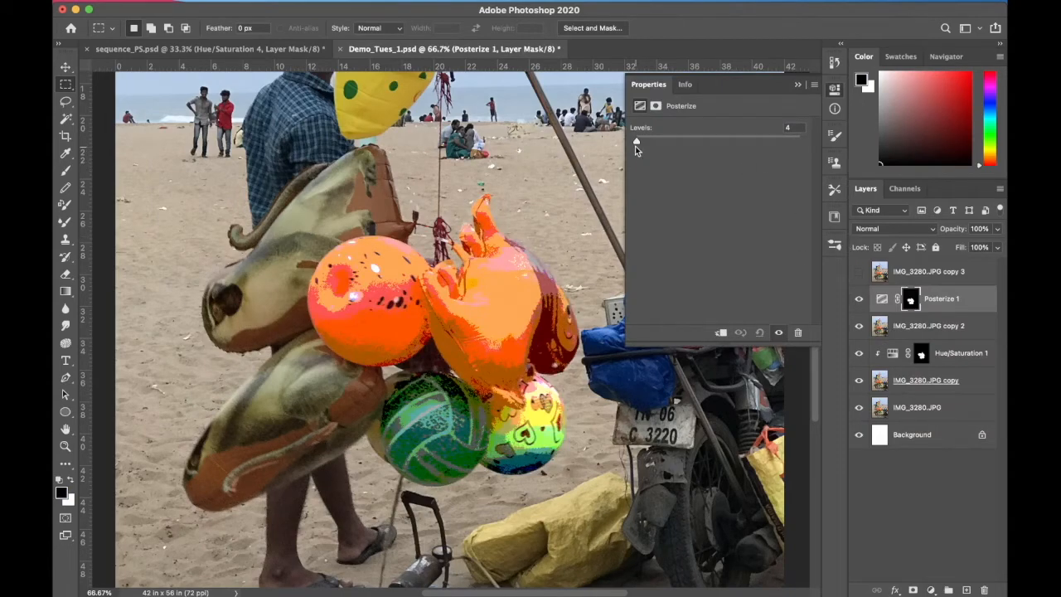
{"action": "mouse_move", "coordinate": [635, 141]}
{"action": "left_mouse_down"}
{"action": "mouse_move", "coordinate": [676, 141]}
{"action": "mouse_move", "coordinate": [636, 142]}
{"action": "left_mouse_up"}
{"action": "left_click", "coordinate": [794, 84]}
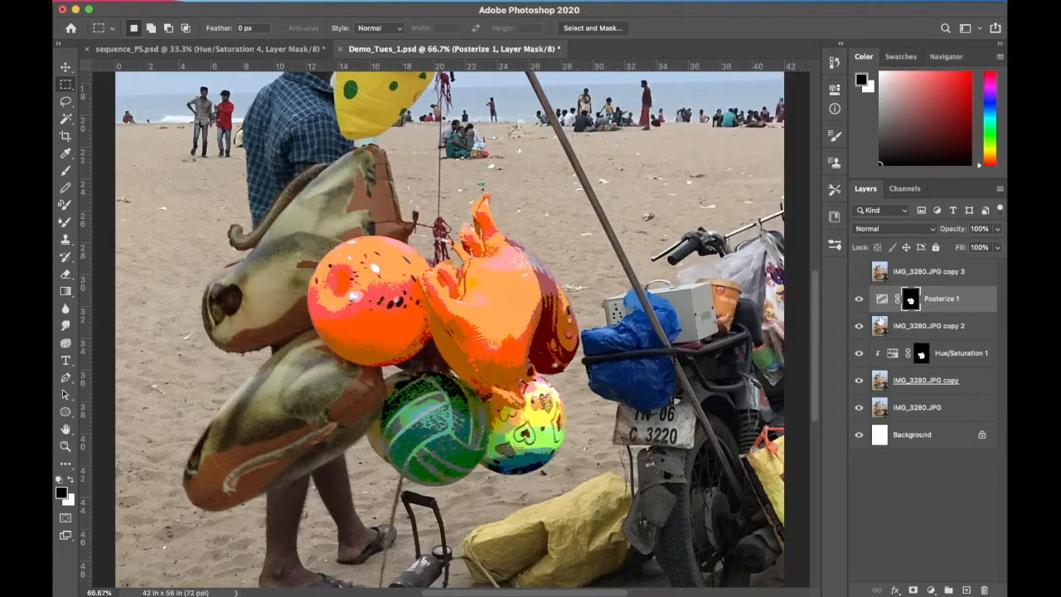
Show and select the IMG_3280.JPG copy 3 layer, loading the "ball 1" channel as a new selection
{"action": "left_click", "coordinate": [859, 271]}
{"action": "left_click", "coordinate": [879, 276]}
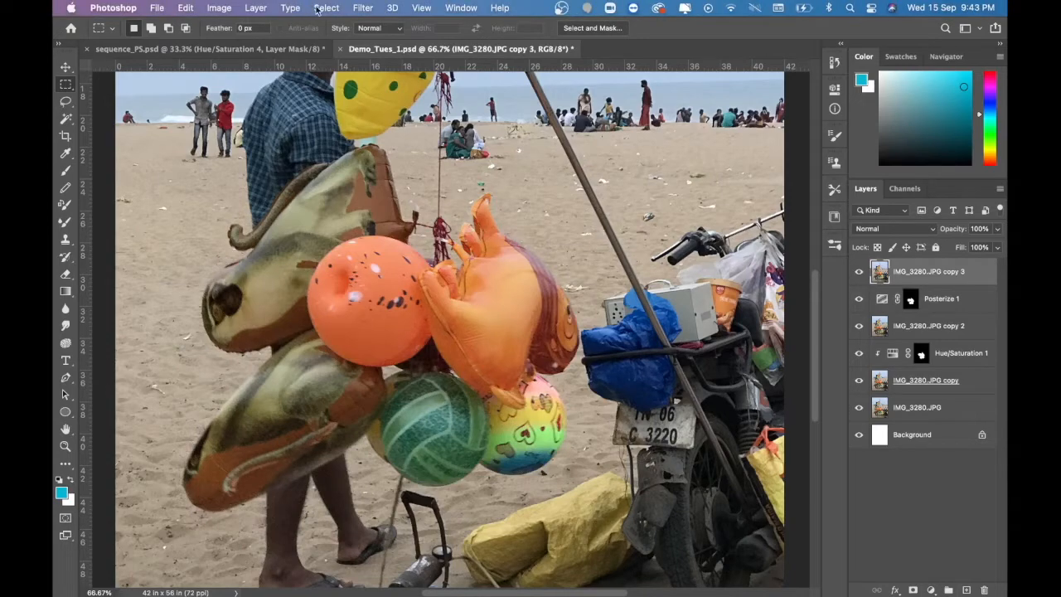
{"action": "left_click", "coordinate": [326, 9]}
{"action": "left_click", "coordinate": [370, 279]}
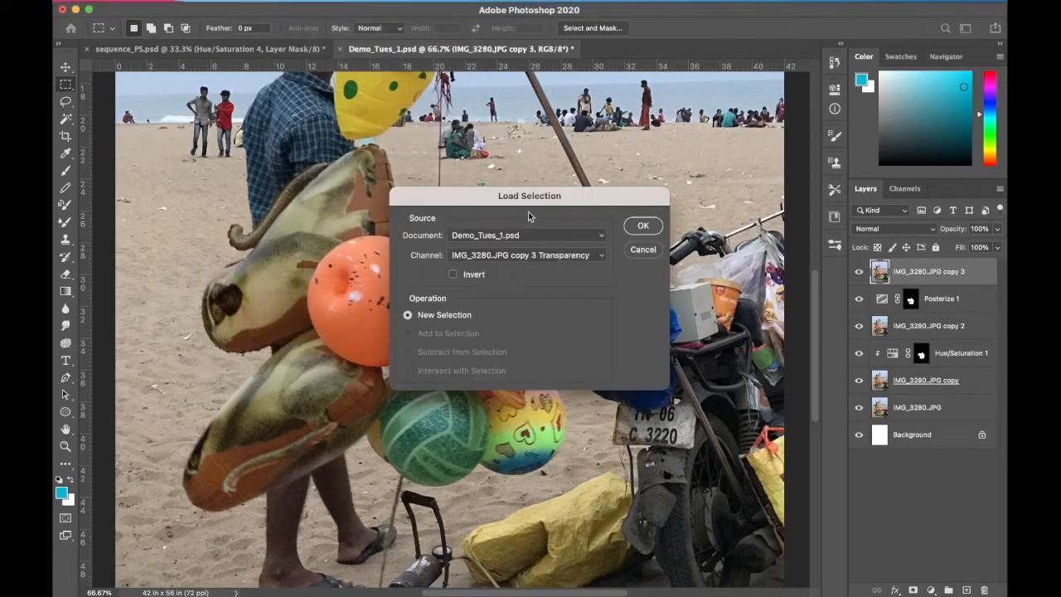
{"action": "left_click", "coordinate": [509, 257]}
{"action": "left_click", "coordinate": [510, 275]}
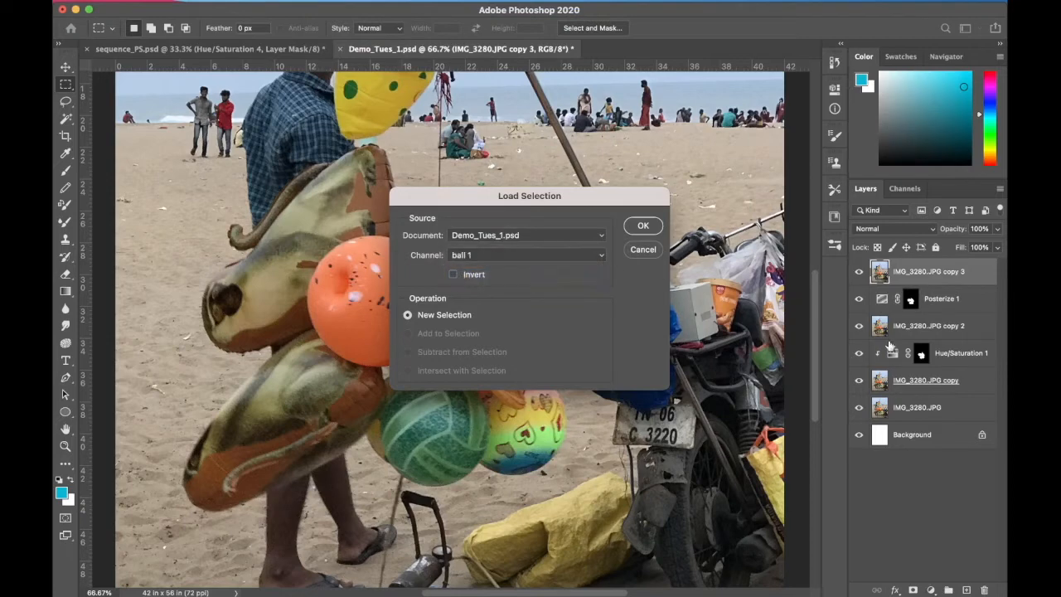
{"action": "left_click", "coordinate": [644, 226]}
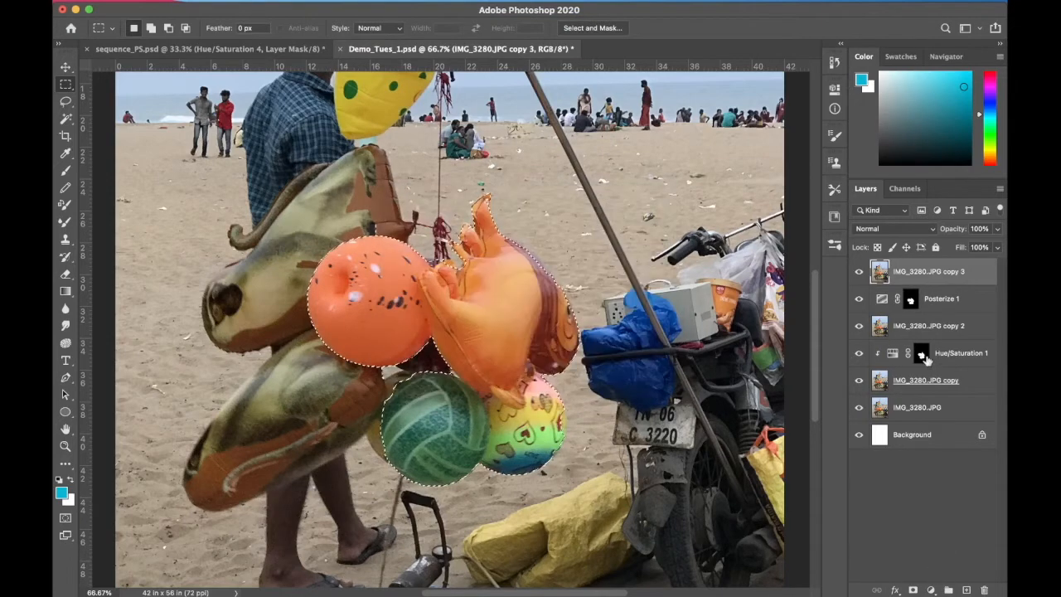
Add a Black & White adjustment layer with default settings above IMG_3280.JPG copy 3 for the selected balloons
{"action": "left_click", "coordinate": [931, 589]}
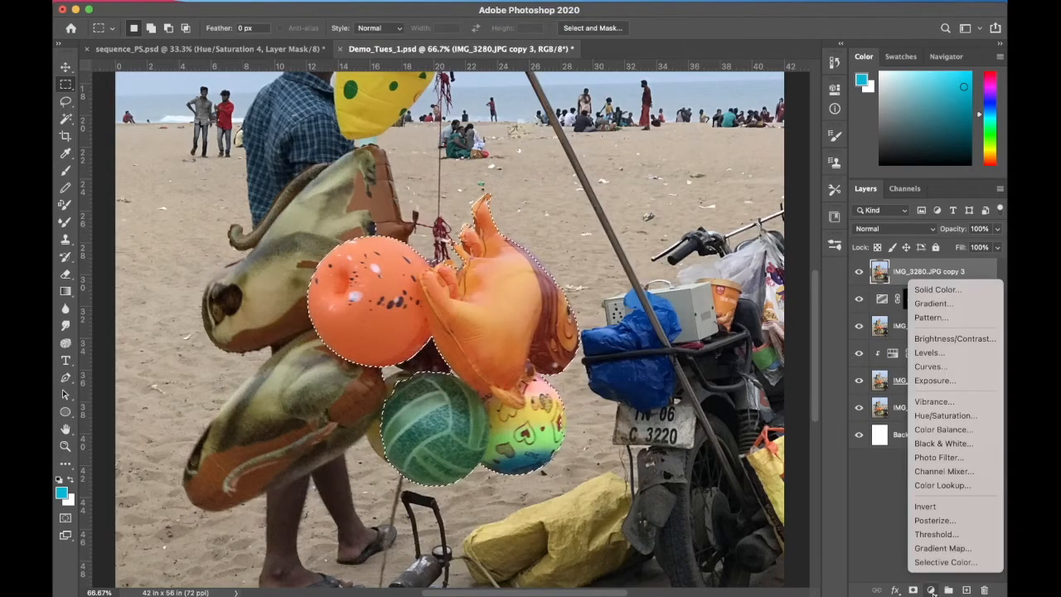
{"action": "left_click", "coordinate": [951, 443]}
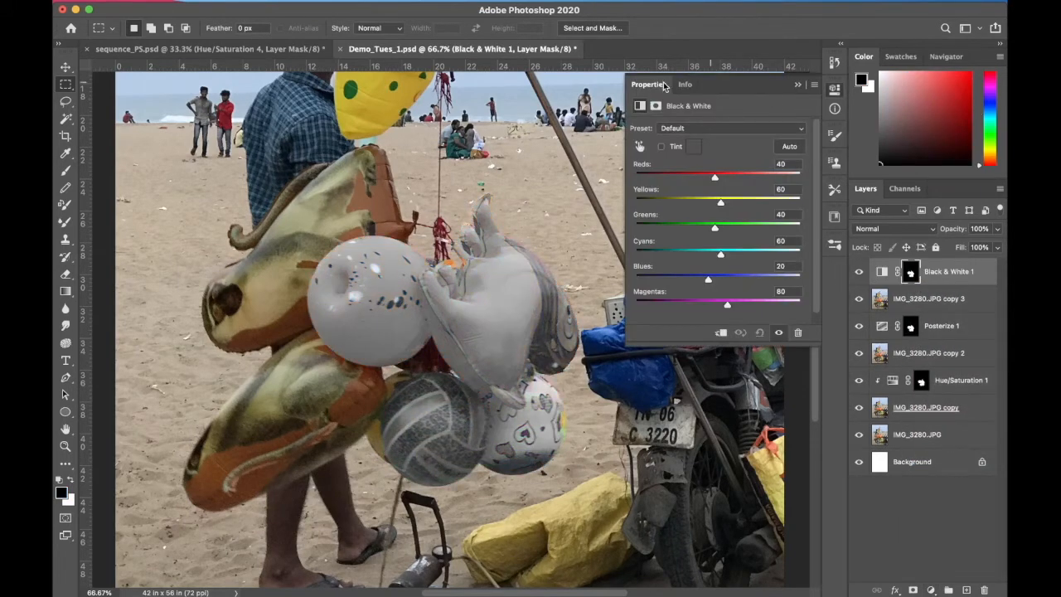
{"action": "left_click", "coordinate": [797, 85]}
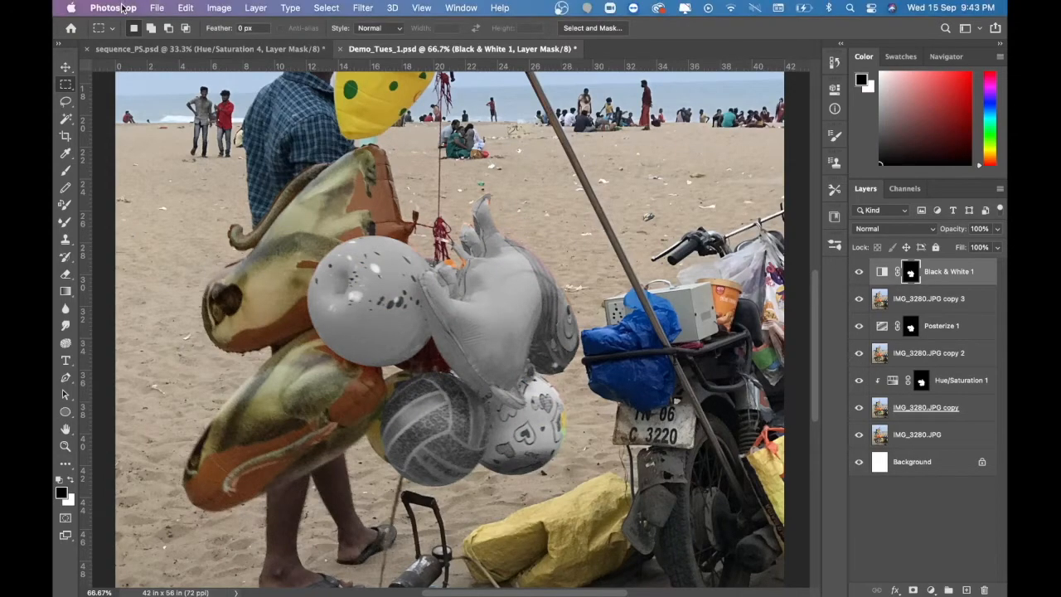
Save the document in the DEMO FILES folder as a new Photoshop file named Demo_Tues_4.psd
{"action": "left_click", "coordinate": [154, 8]}
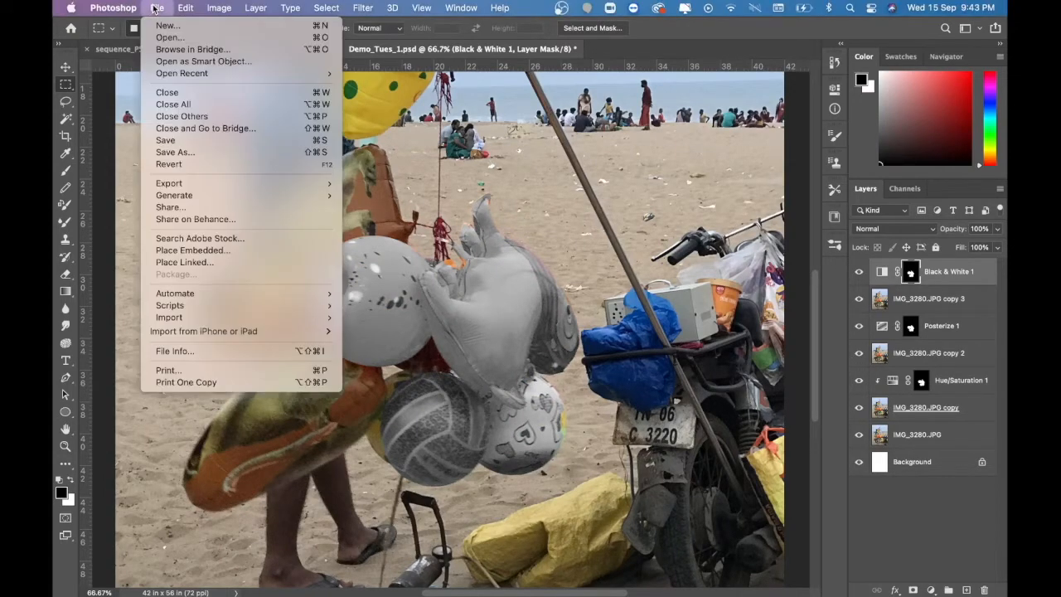
{"action": "left_click", "coordinate": [179, 156]}
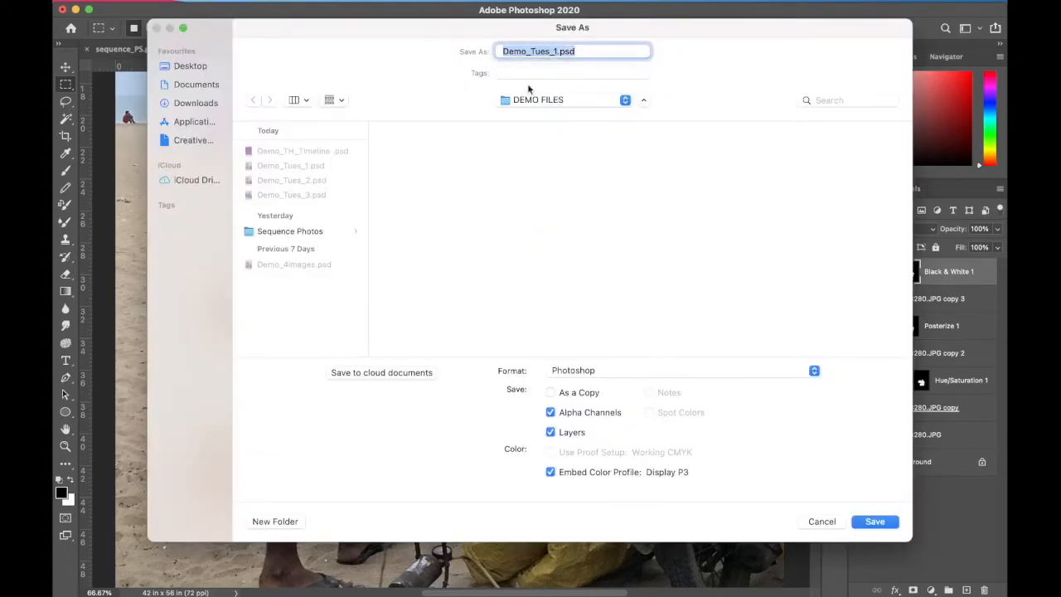
{"action": "left_click", "coordinate": [561, 52]}
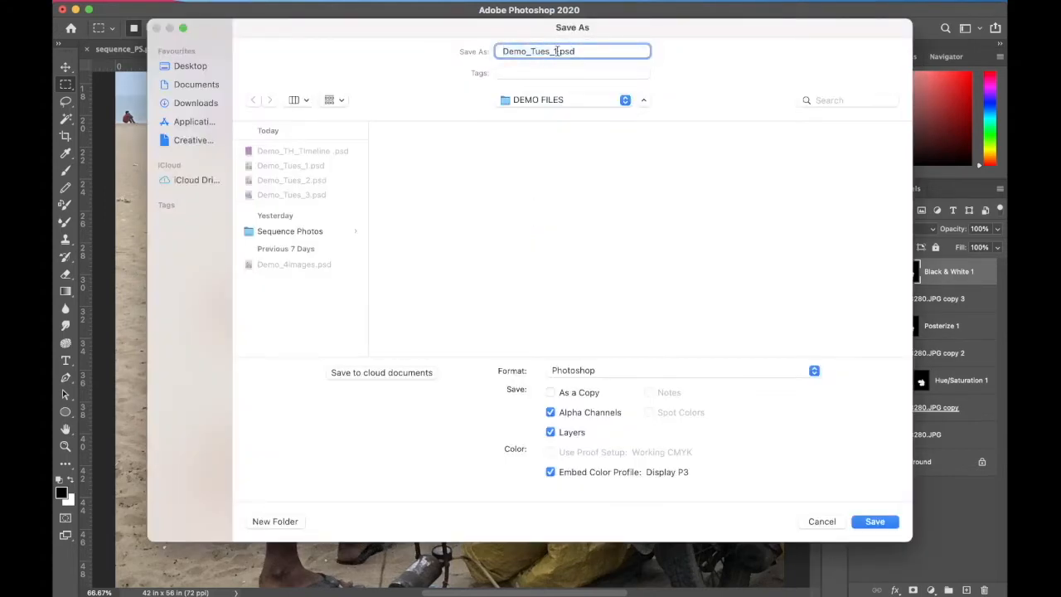
{"action": "key", "text": "BackSpace"}
{"action": "type", "text": "4"}
{"action": "key", "text": "Return"}
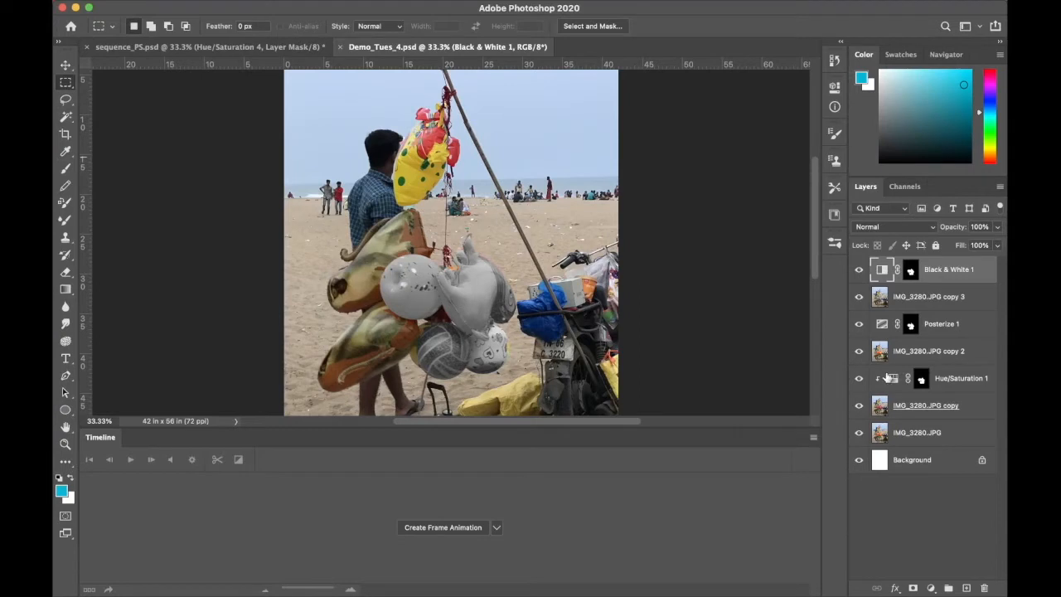
Select the Posterize adjustment layer, making its adjustment rather than its mask active
{"action": "left_click", "coordinate": [911, 325]}
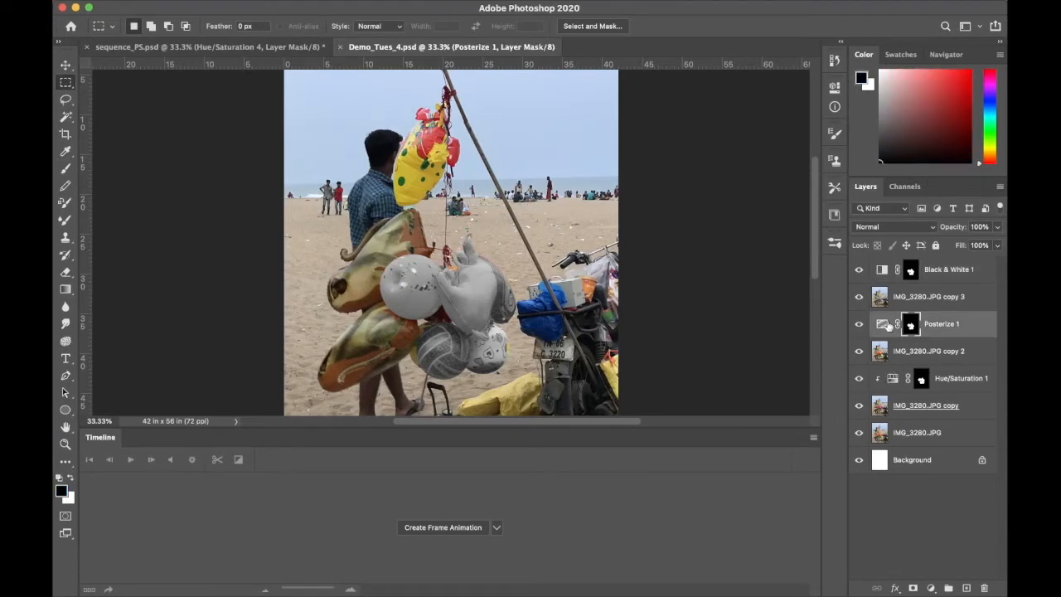
{"action": "left_click", "coordinate": [885, 330]}
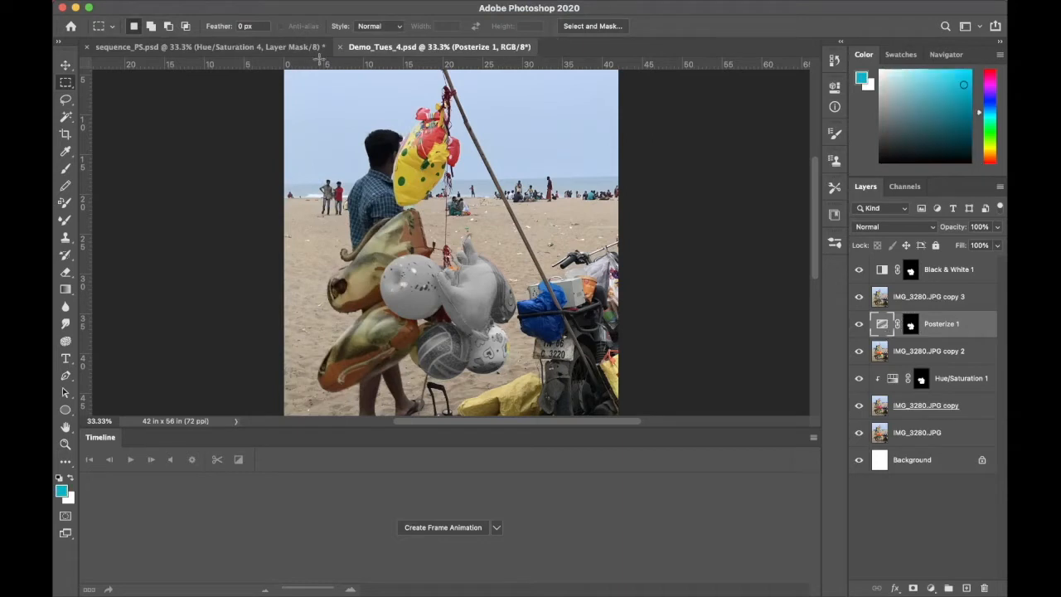
Clip the Posterize adjustment layer to IMG_3280.JPG copy 2 with a clipping mask
{"action": "left_click", "coordinate": [218, 7]}
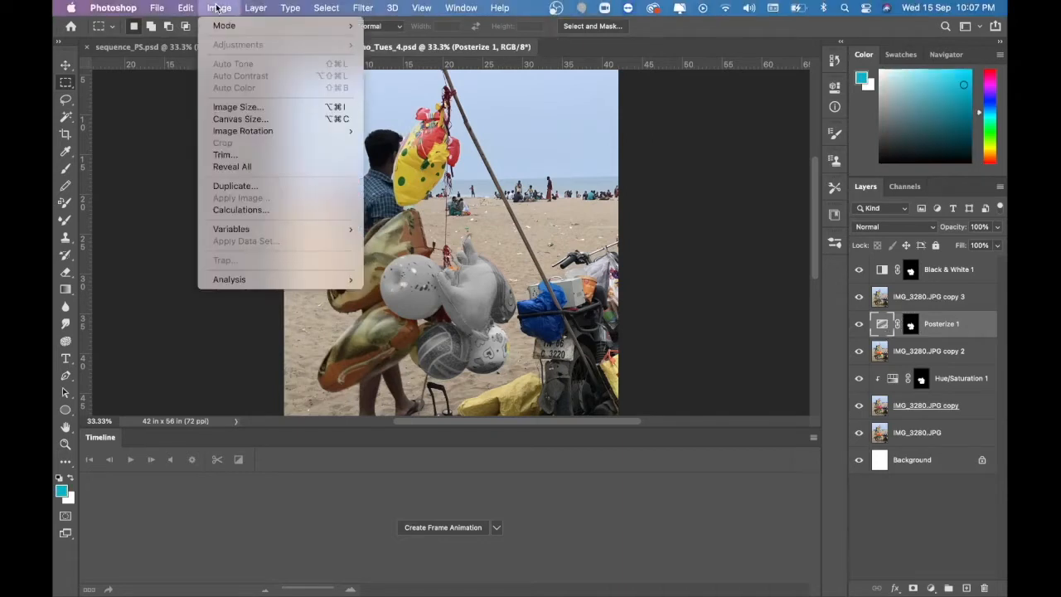
{"action": "mouse_move", "coordinate": [186, 7]}
{"action": "mouse_move", "coordinate": [255, 8]}
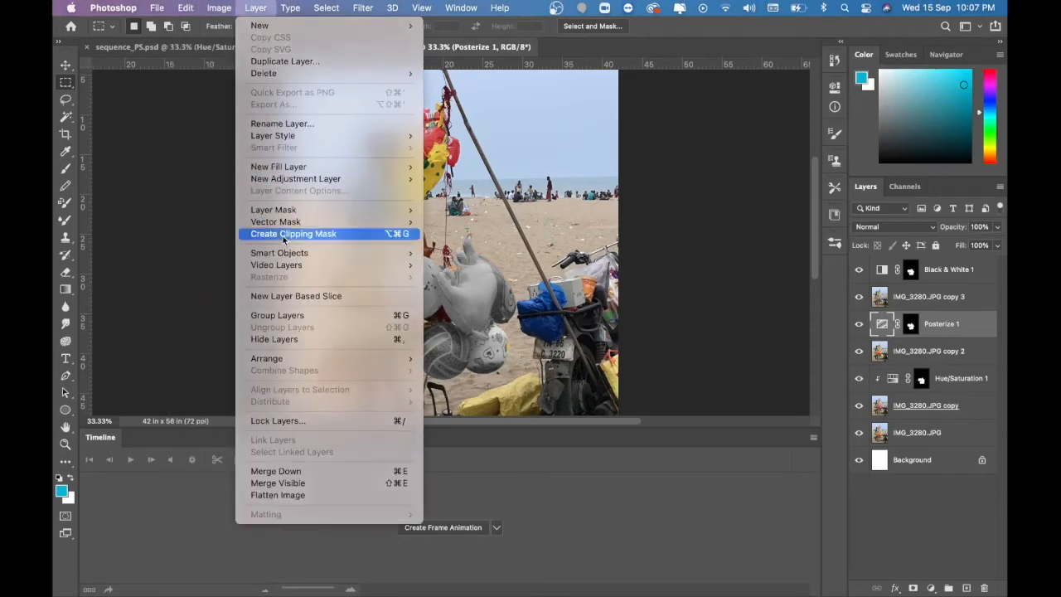
{"action": "left_click", "coordinate": [286, 234]}
Select the Black & White adjustment layer and clip it to IMG_3280.JPG copy 3
{"action": "left_click", "coordinate": [882, 271]}
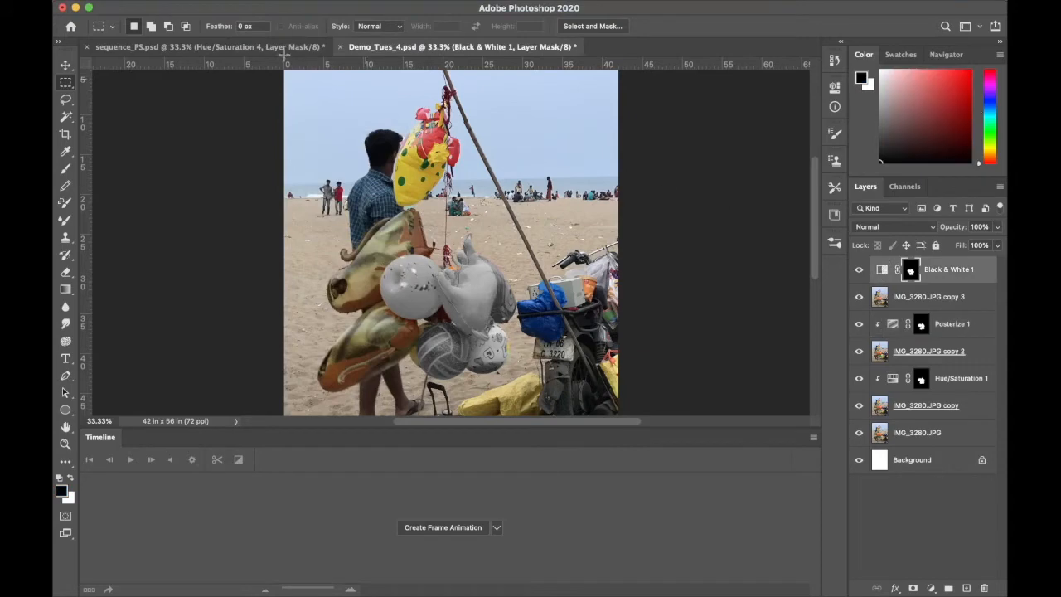
{"action": "left_click", "coordinate": [258, 8]}
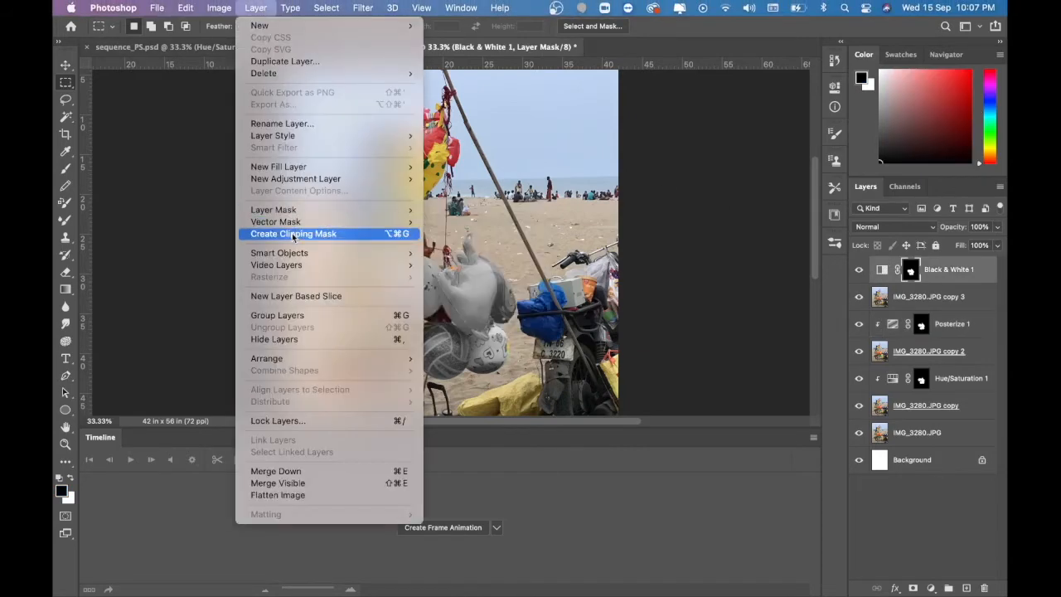
{"action": "left_click", "coordinate": [286, 234]}
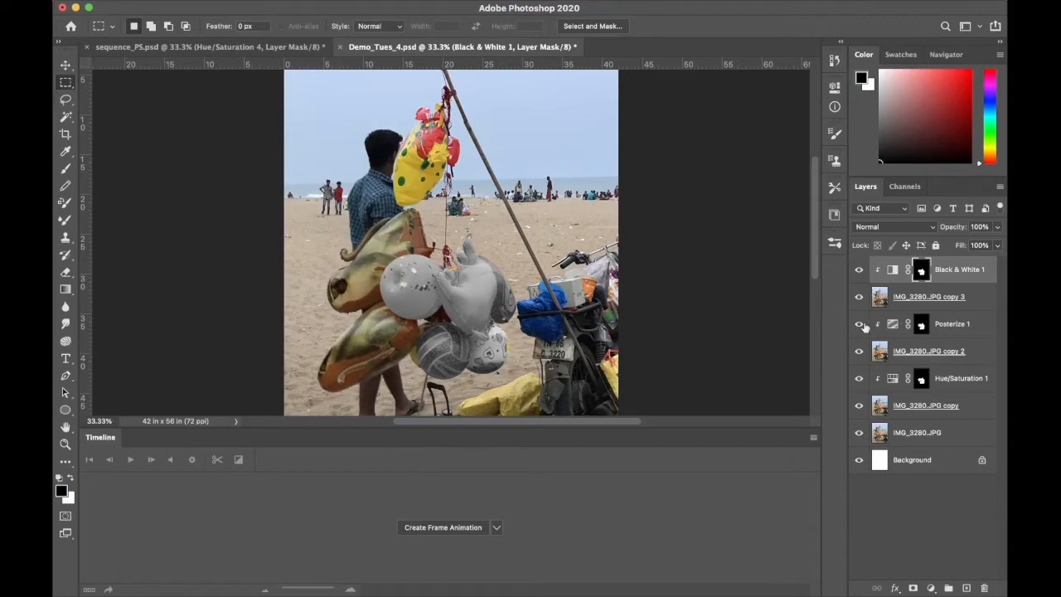
Toggle the visibility of IMG_3280.JPG copy 3 and the clipped adjustment layers to compare their effects, leaving all layers visible
{"action": "left_click", "coordinate": [859, 347]}
{"action": "left_click", "coordinate": [860, 298]}
{"action": "left_click", "coordinate": [860, 299]}
{"action": "left_click", "coordinate": [859, 298]}
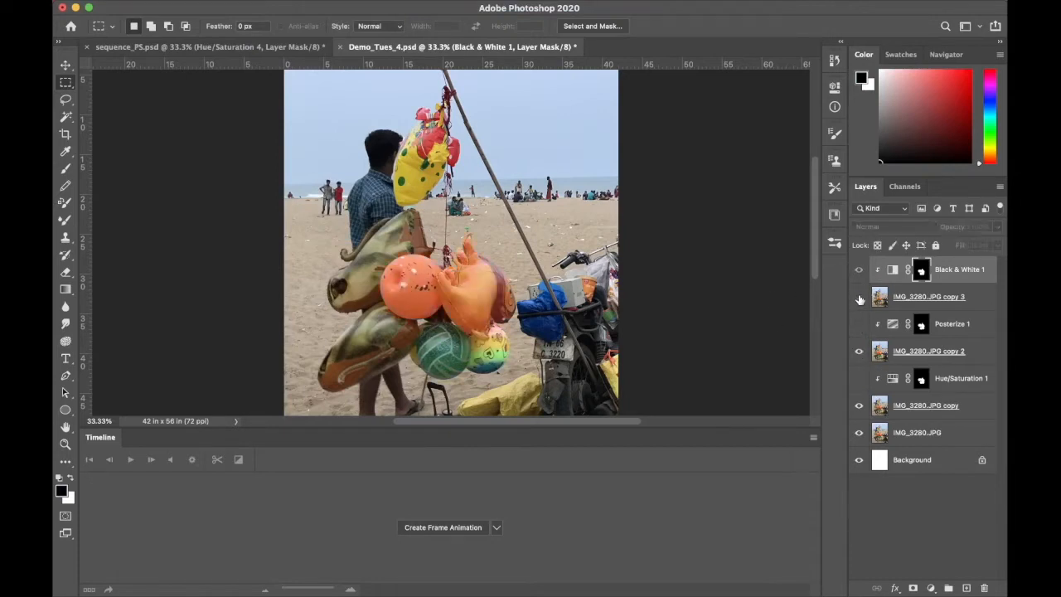
{"action": "left_click", "coordinate": [859, 297]}
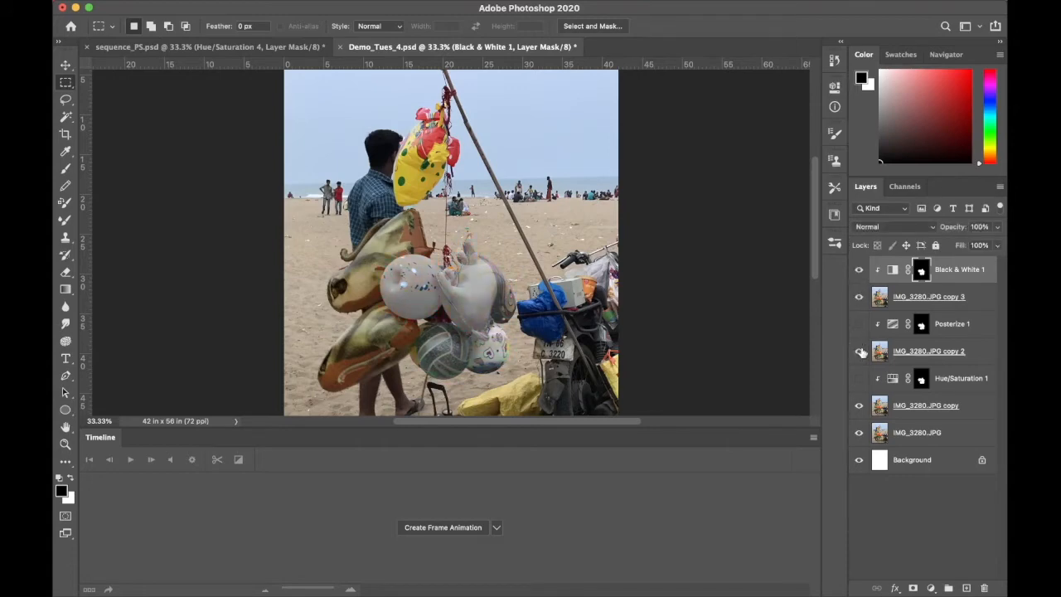
{"action": "left_click", "coordinate": [860, 324]}
{"action": "left_click", "coordinate": [859, 378]}
Save the document in the DEMO FILES folder as a new Photoshop file named Demo_Tues_4..2.psd
{"action": "mouse_move", "coordinate": [120, 4]}
{"action": "left_click", "coordinate": [157, 8]}
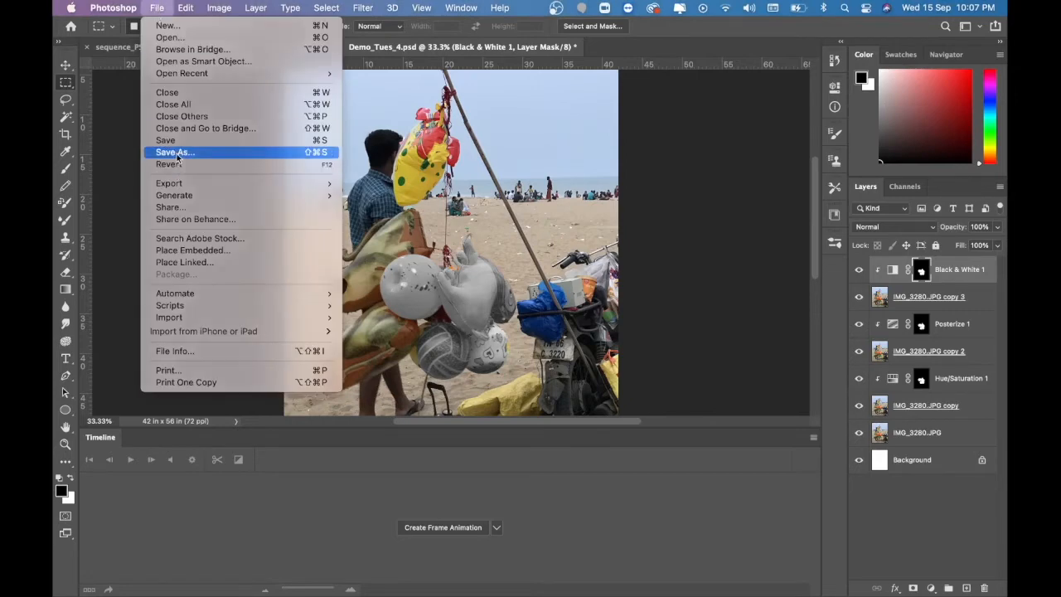
{"action": "left_click", "coordinate": [623, 166]}
{"action": "key", "text": "shift+super+s"}
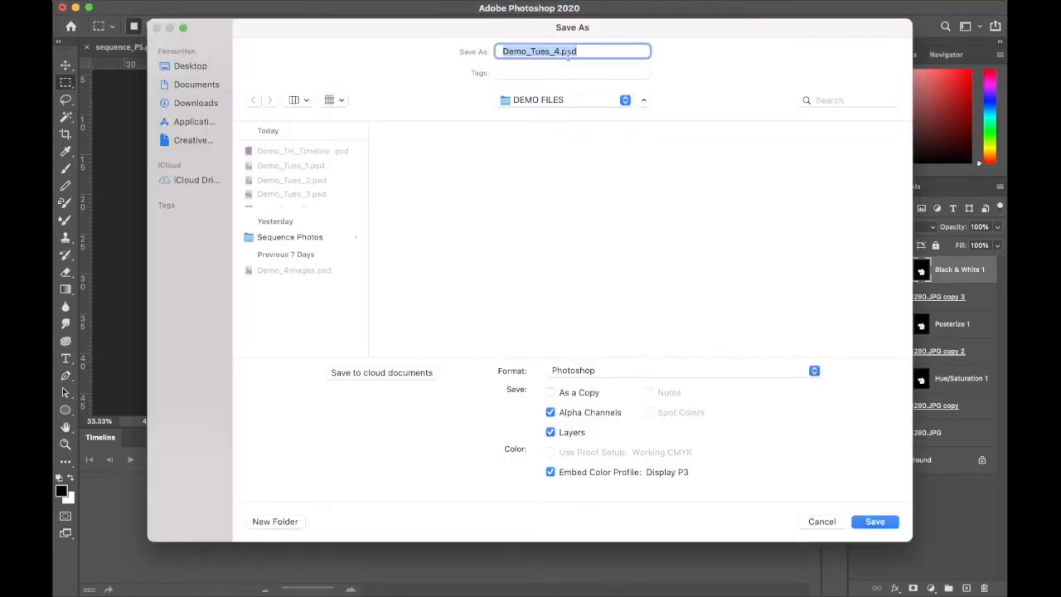
{"action": "left_click", "coordinate": [561, 52]}
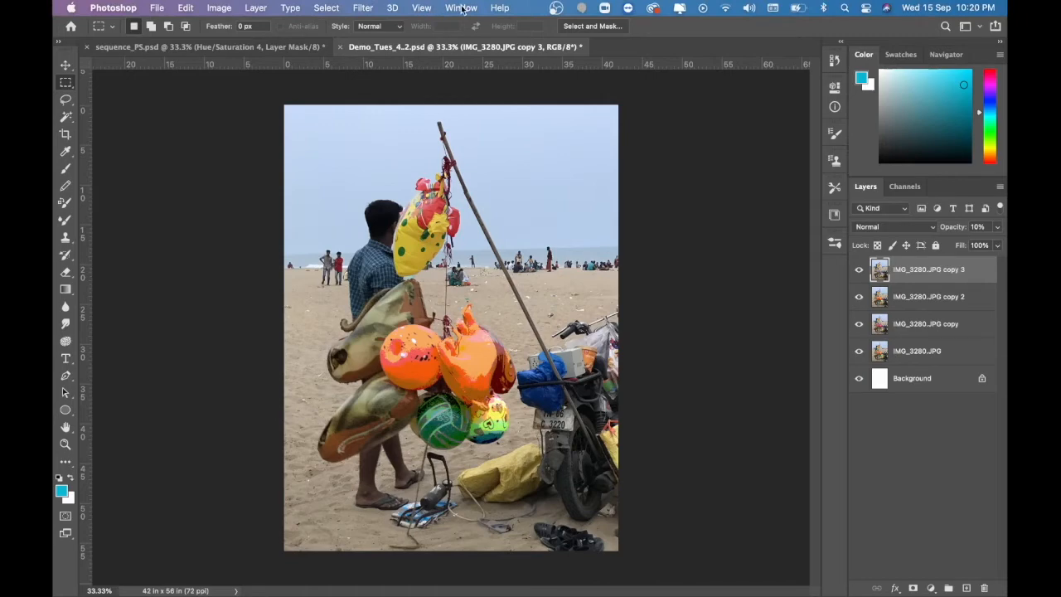
Display the Timeline and delete the white Background layer
{"action": "left_click", "coordinate": [462, 7]}
{"action": "left_click", "coordinate": [461, 446]}
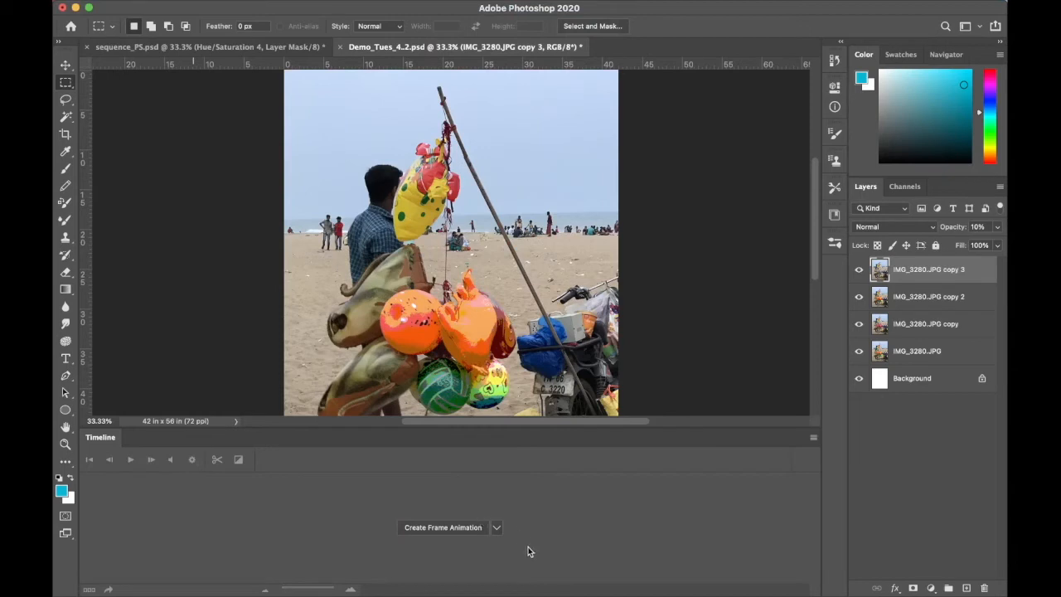
{"action": "left_click", "coordinate": [885, 379]}
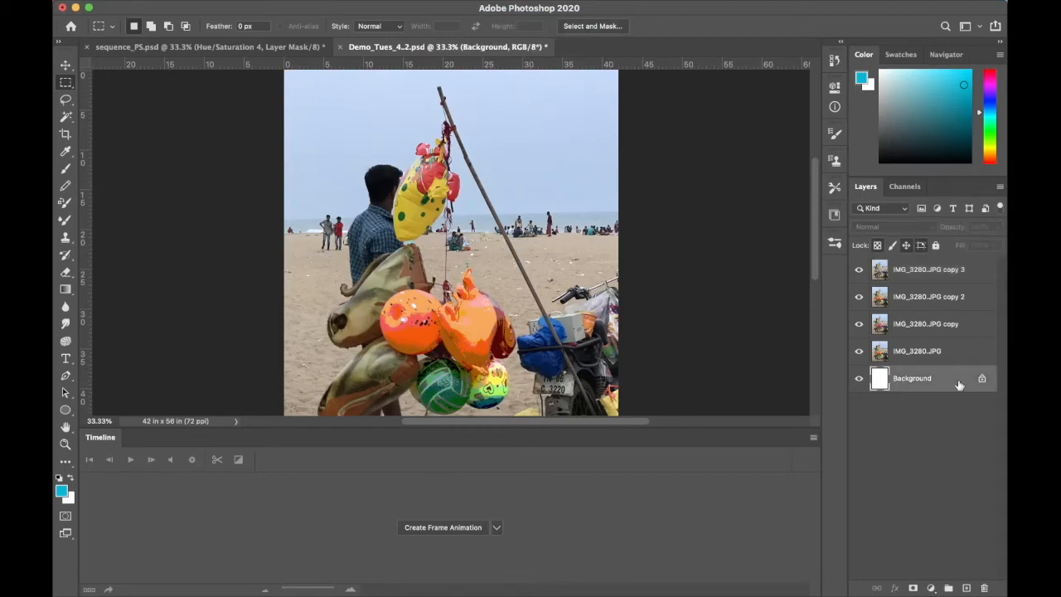
{"action": "left_click", "coordinate": [982, 379]}
{"action": "key", "text": "Delete"}
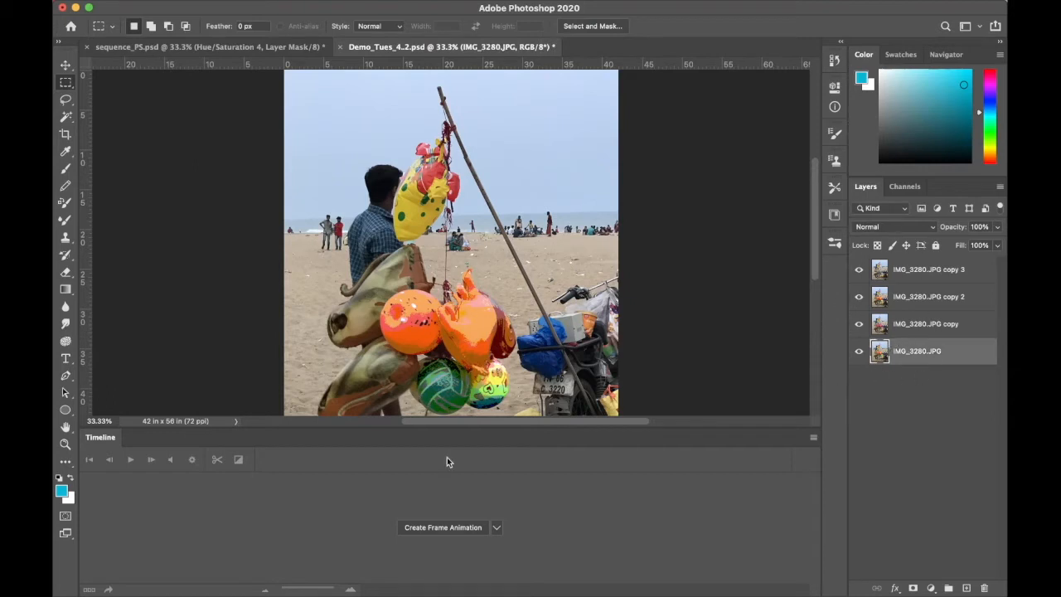
Create a frame animation in the Timeline rather than a video timeline
{"action": "left_click", "coordinate": [498, 528]}
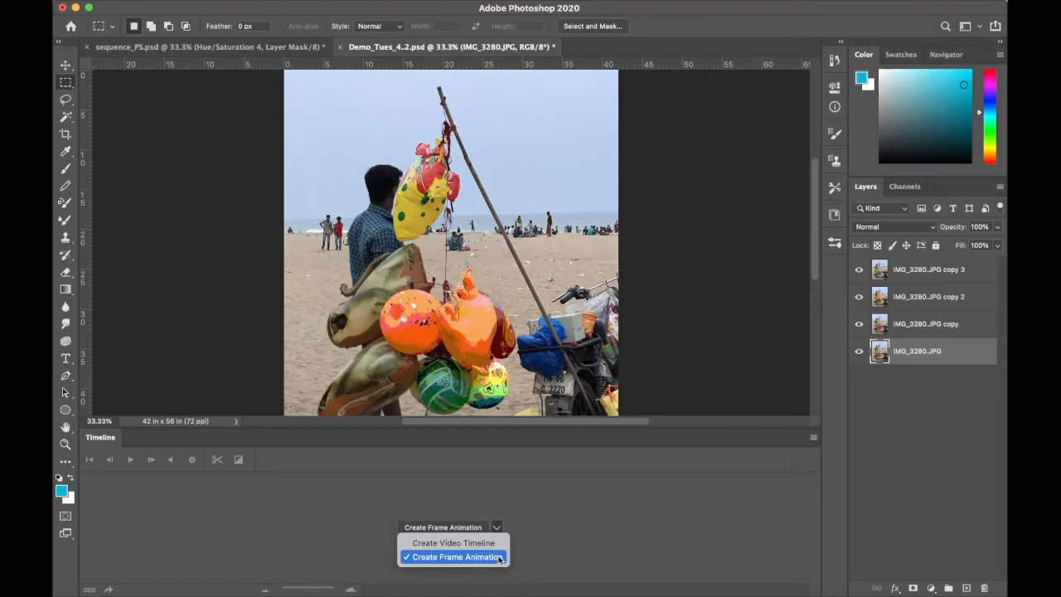
{"action": "left_click", "coordinate": [499, 558]}
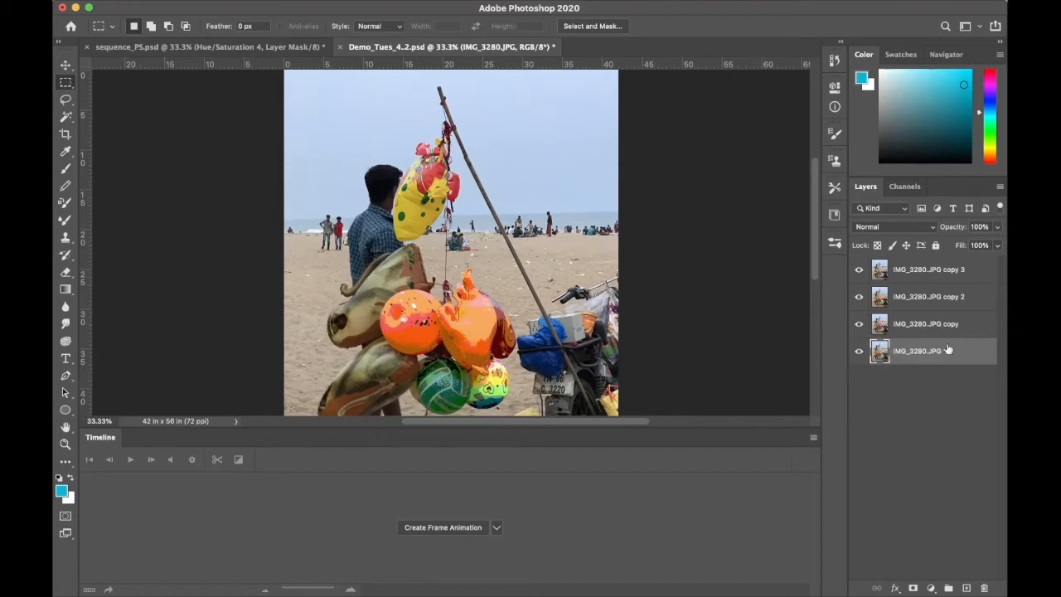
{"action": "left_click", "coordinate": [421, 527]}
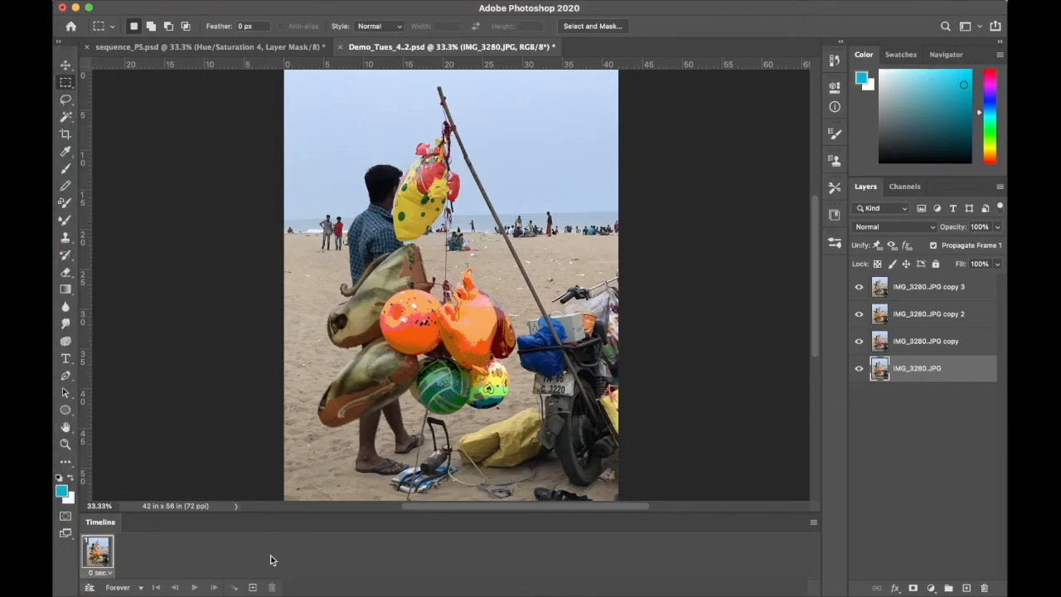
Make the animation frames from the document's layers
{"action": "left_click", "coordinate": [813, 523]}
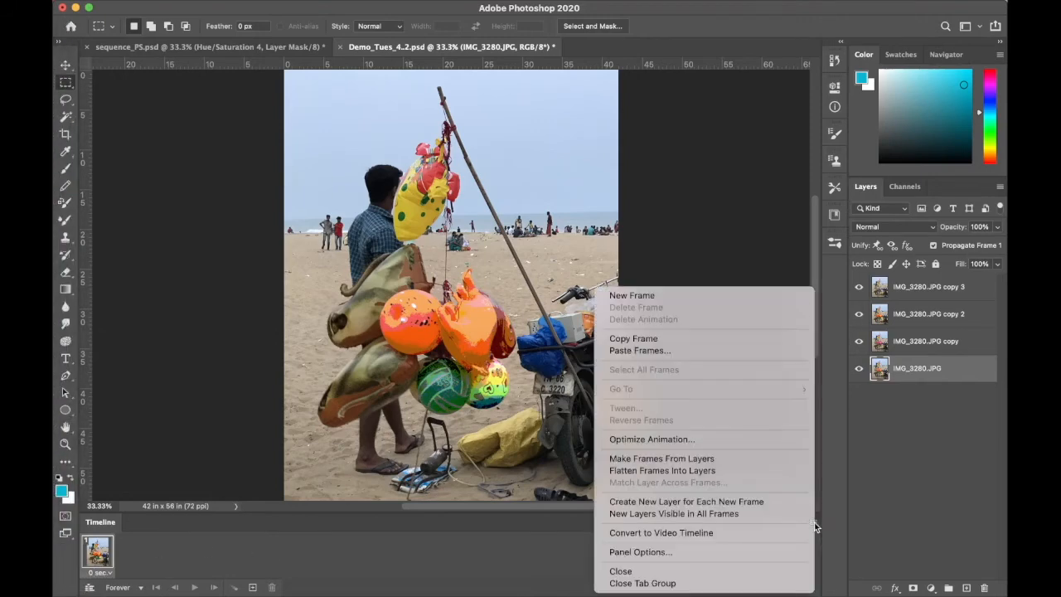
{"action": "left_click", "coordinate": [731, 462]}
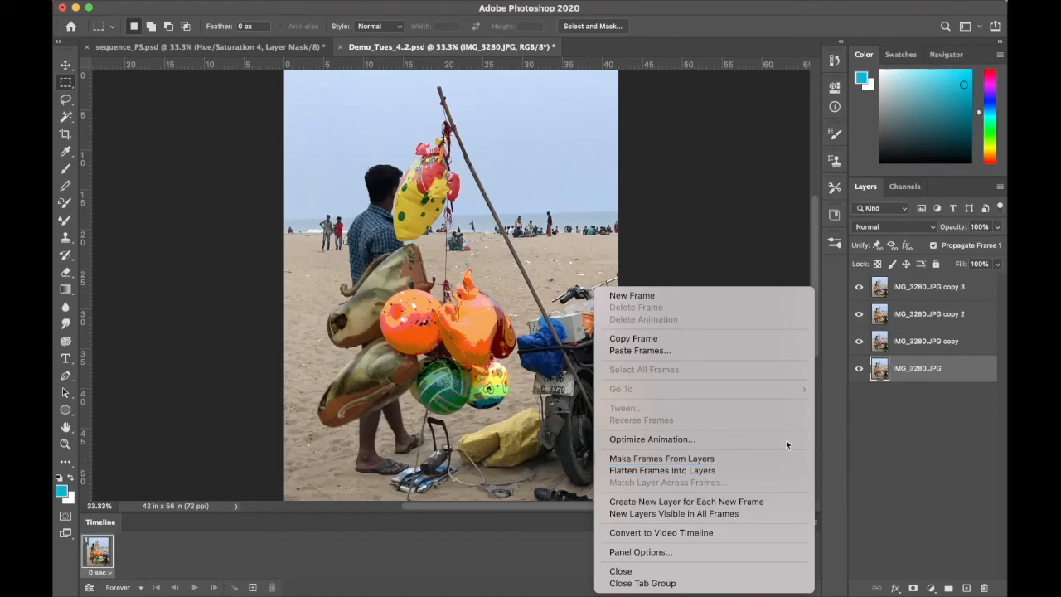
{"action": "left_click", "coordinate": [707, 459]}
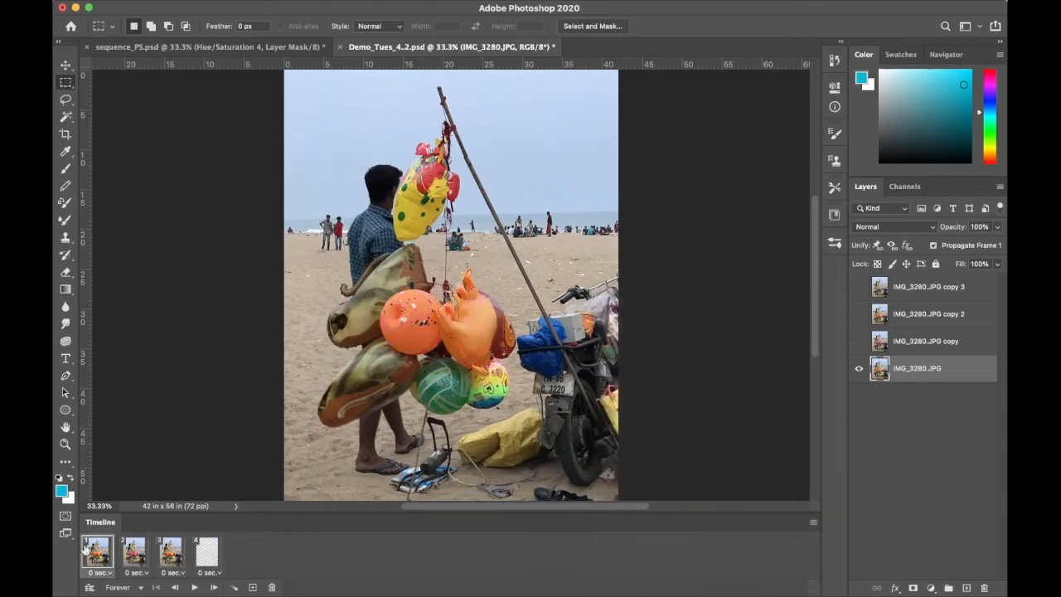
In frame 4, set the opacity of the IMG_3280.JPG copy 3 layer to 100%
{"action": "left_click", "coordinate": [175, 561]}
{"action": "left_click", "coordinate": [206, 552]}
{"action": "left_click", "coordinate": [920, 287]}
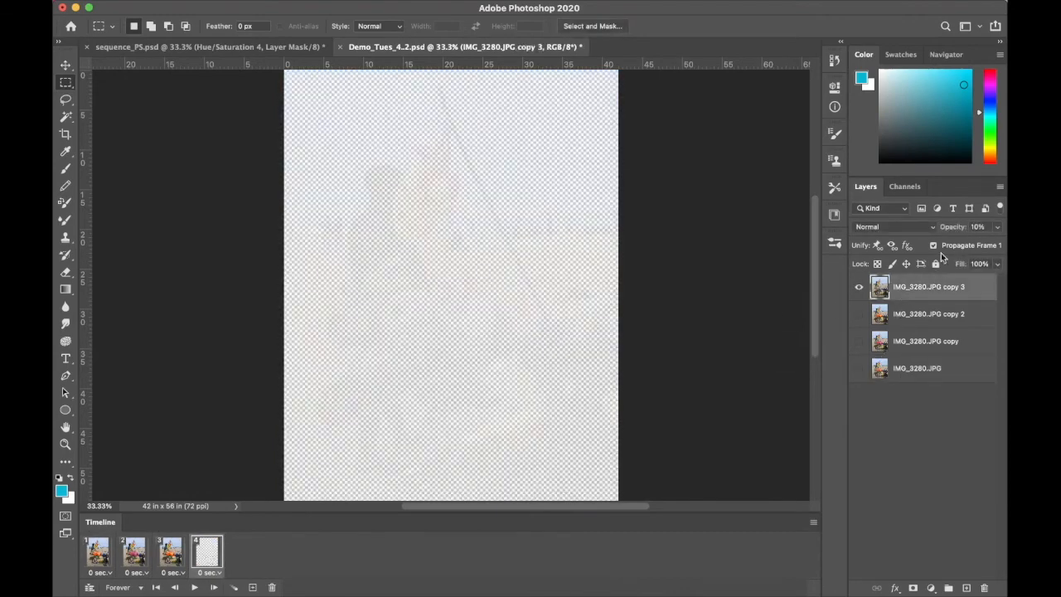
{"action": "left_click", "coordinate": [985, 225]}
{"action": "type", "text": "100"}
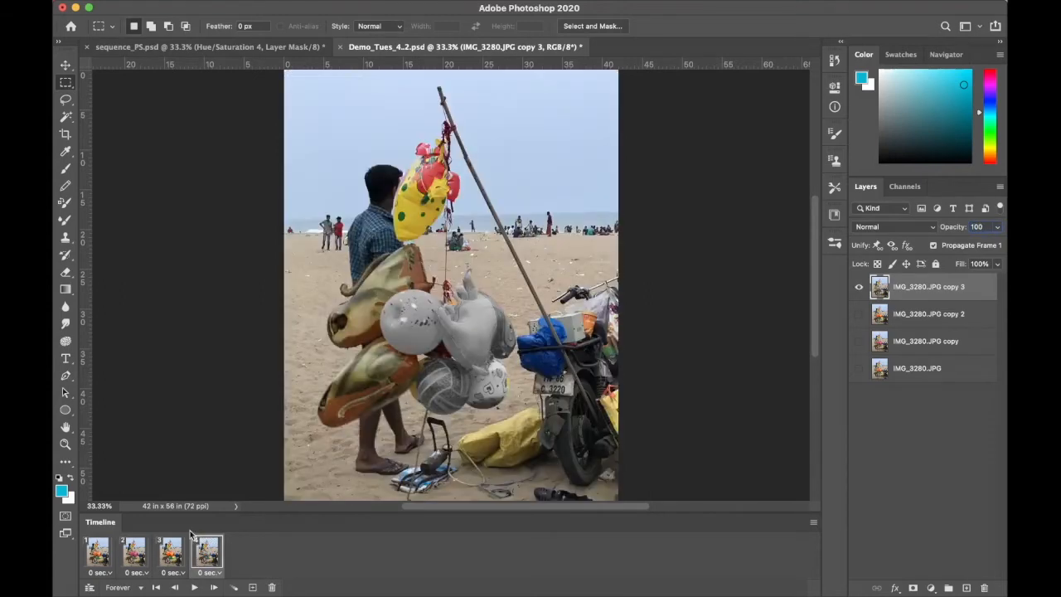
Review each of the four frames in turn, play the animation and stop it
{"action": "left_click", "coordinate": [108, 562]}
{"action": "left_click", "coordinate": [133, 560]}
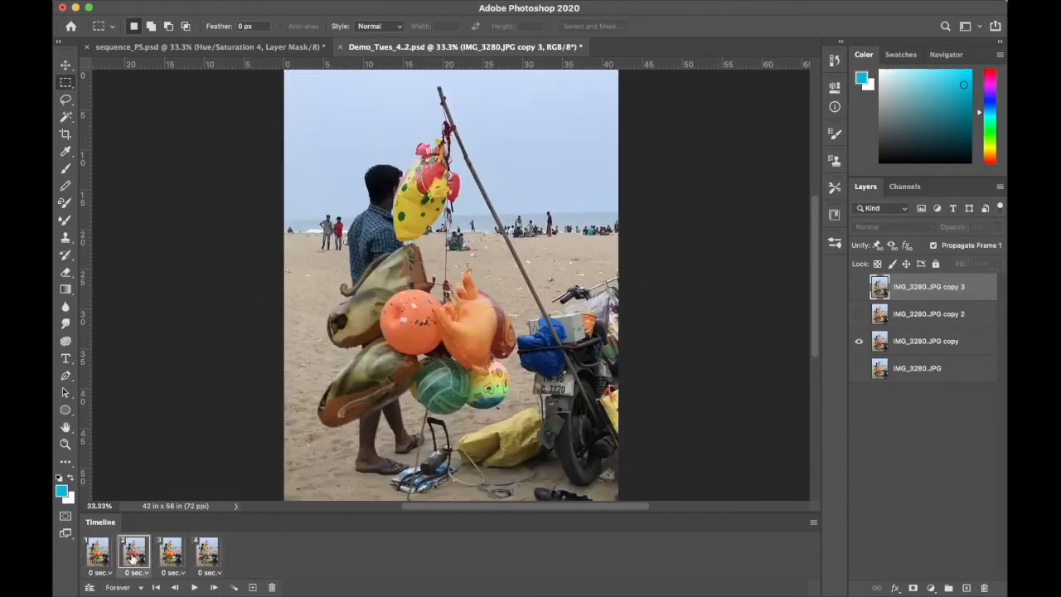
{"action": "left_click", "coordinate": [163, 557]}
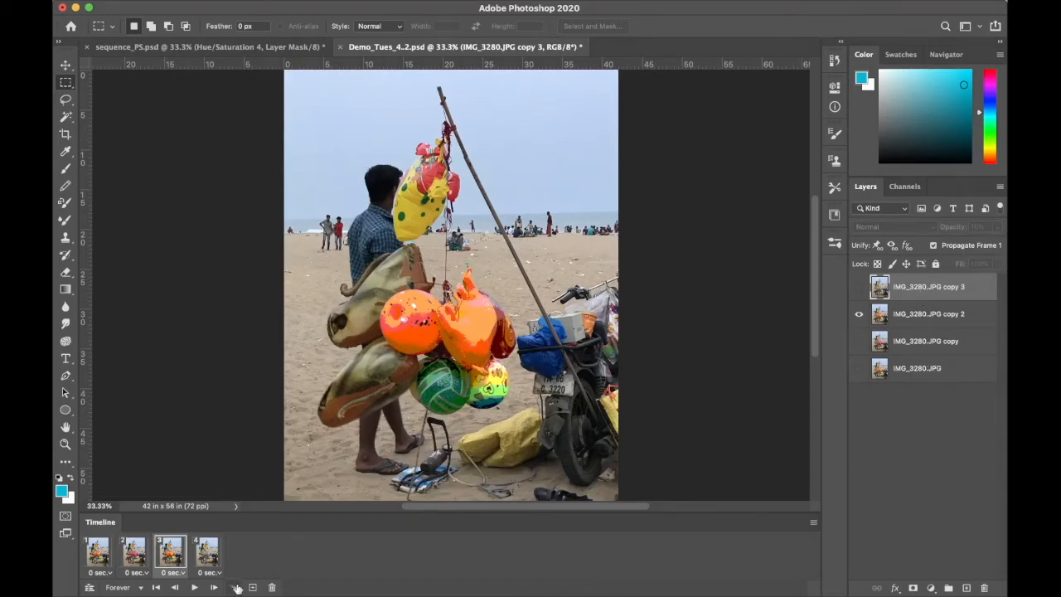
{"action": "left_click", "coordinate": [199, 559]}
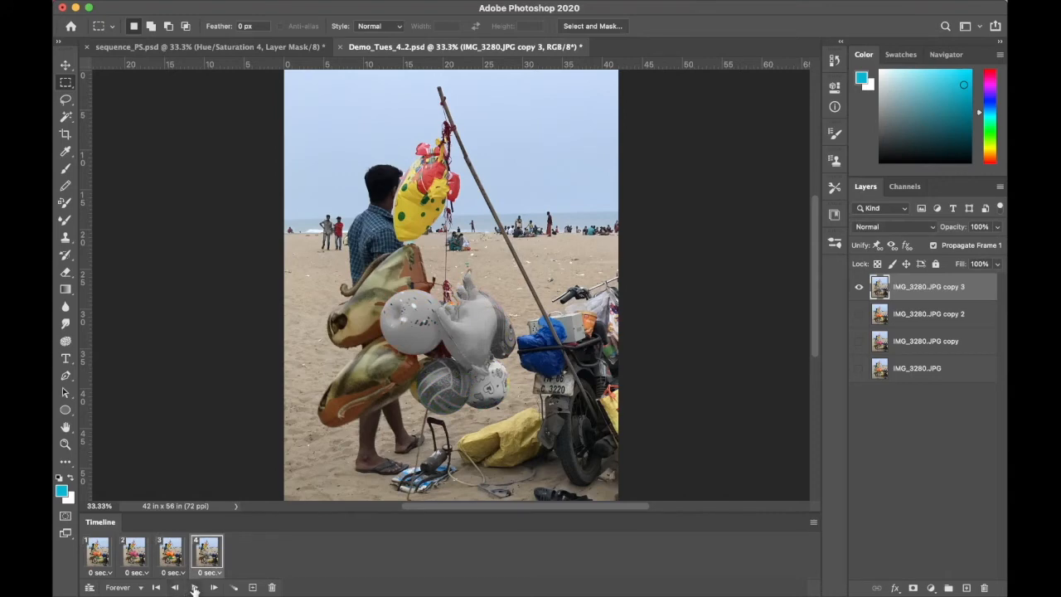
{"action": "left_click", "coordinate": [194, 587]}
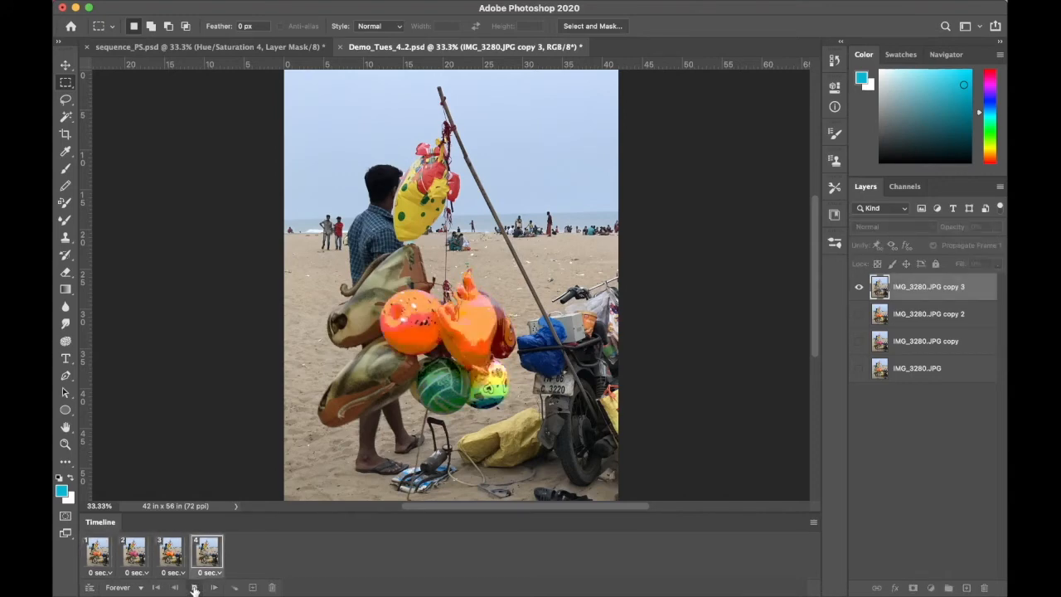
{"action": "left_click", "coordinate": [193, 587]}
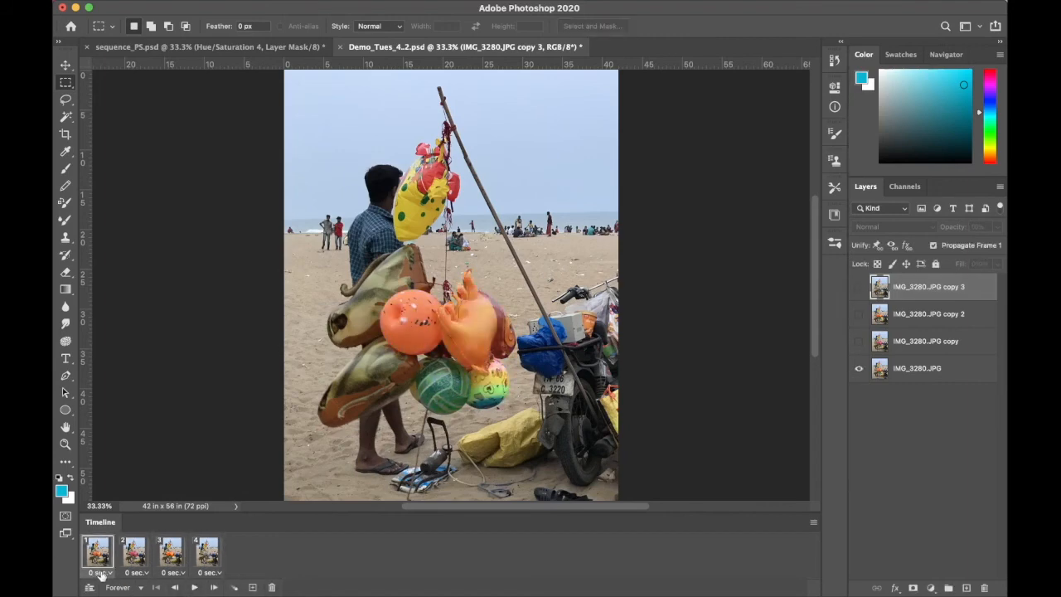
Set the frame delay to 0.2 seconds for frame 4 and 0.5 seconds for frame 2
{"action": "left_click", "coordinate": [210, 573]}
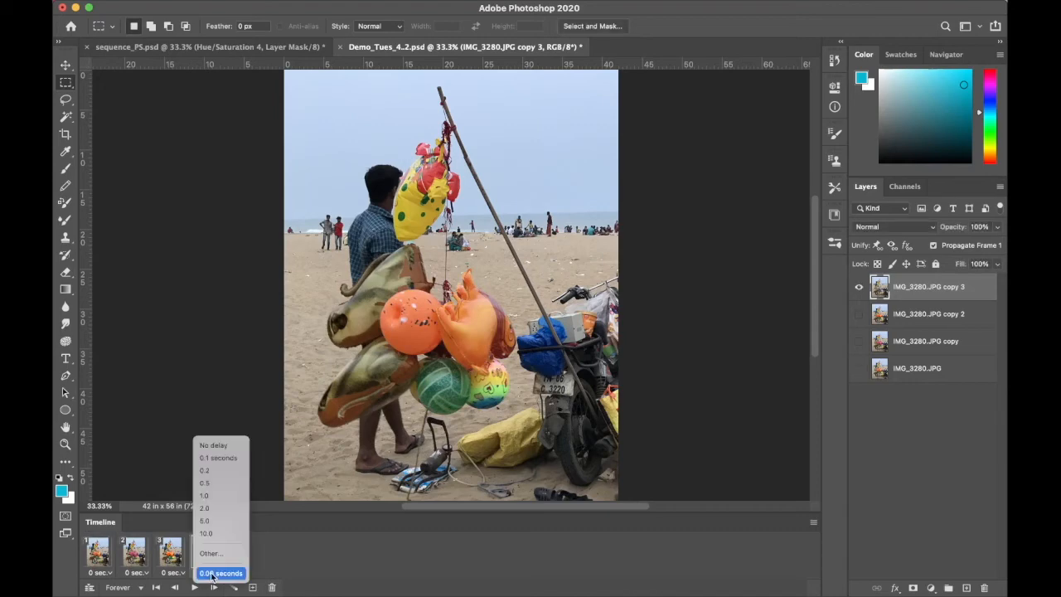
{"action": "left_click", "coordinate": [209, 470]}
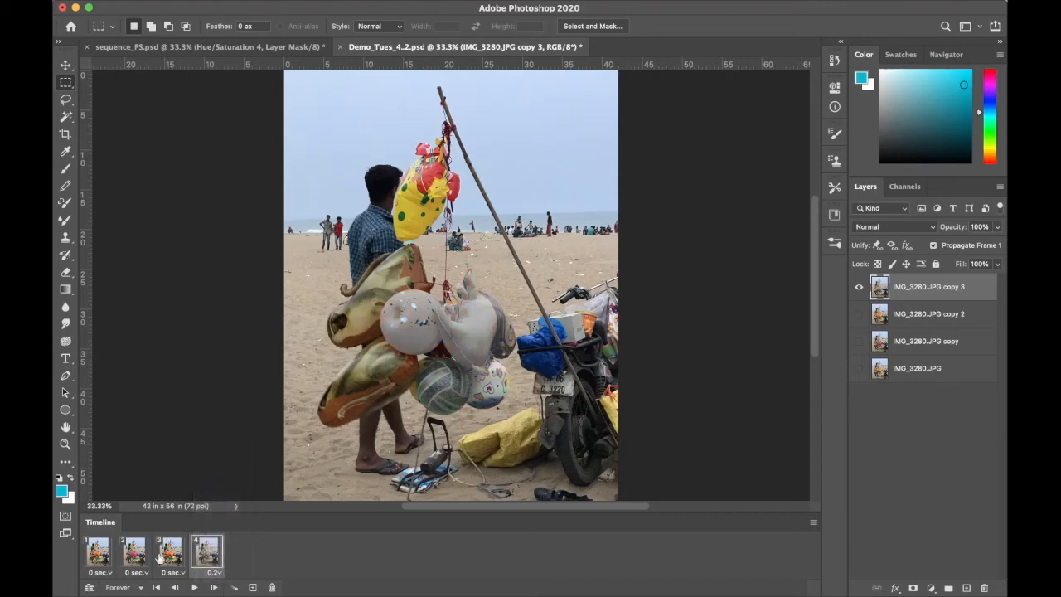
{"action": "left_click", "coordinate": [140, 573]}
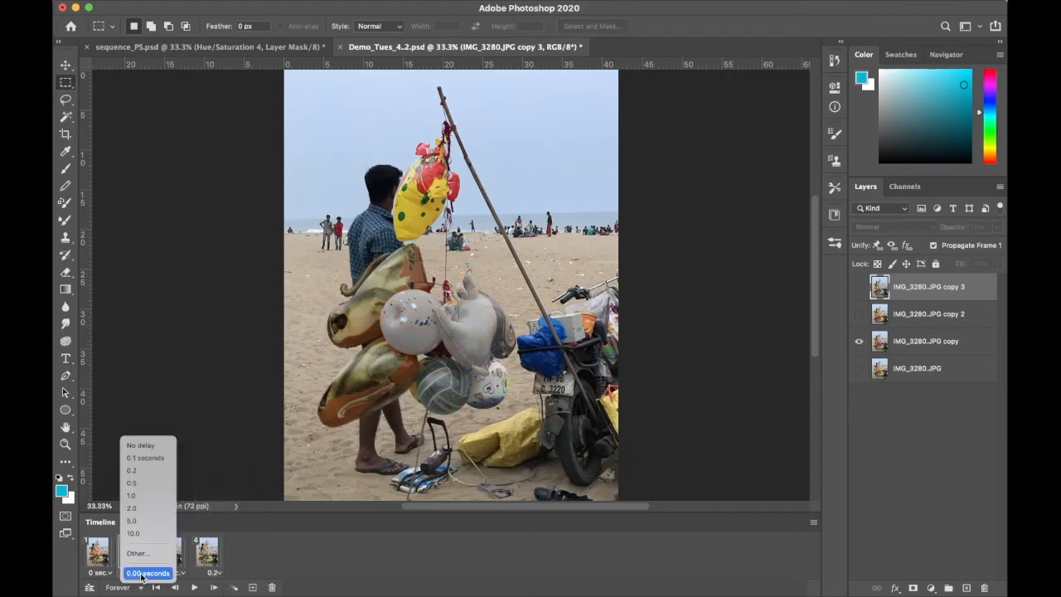
{"action": "left_click", "coordinate": [150, 483]}
Select all four frames together and set their delay to 0.2 seconds
{"action": "left_click", "coordinate": [97, 560]}
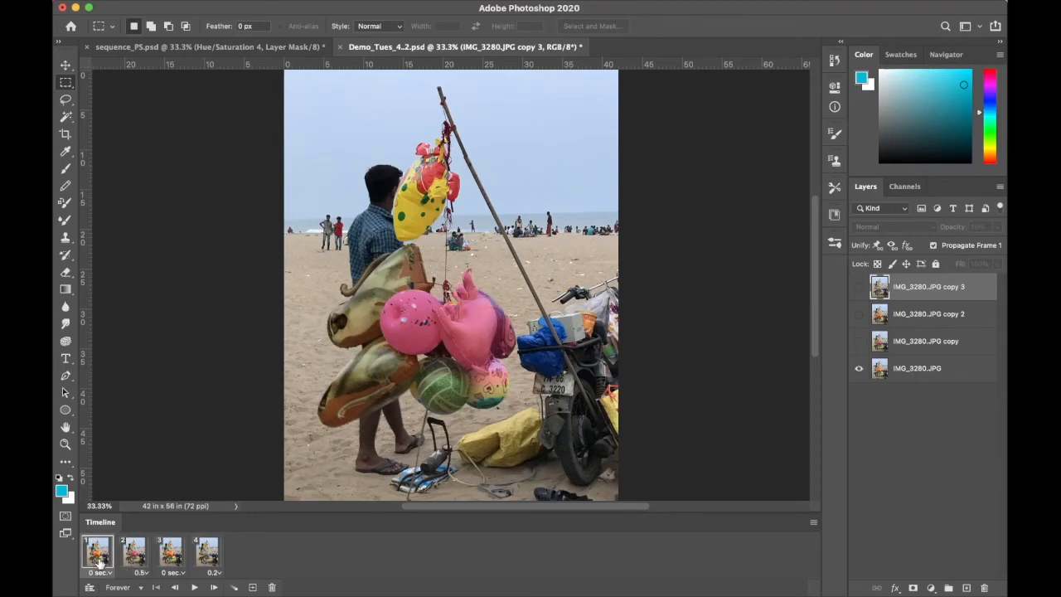
{"action": "left_click", "coordinate": [210, 563], "text": "shift"}
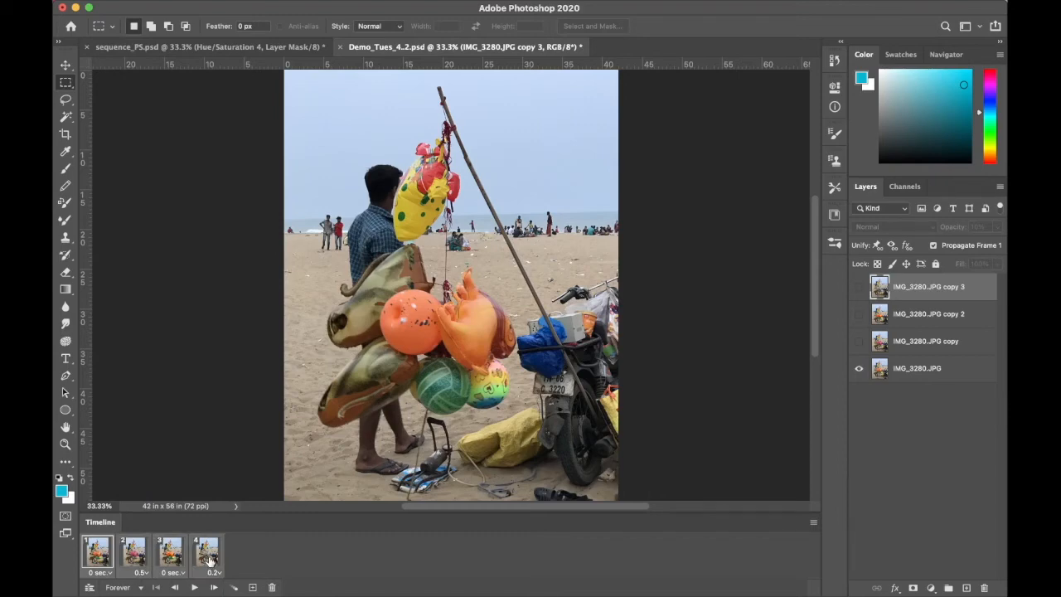
{"action": "left_click", "coordinate": [212, 572]}
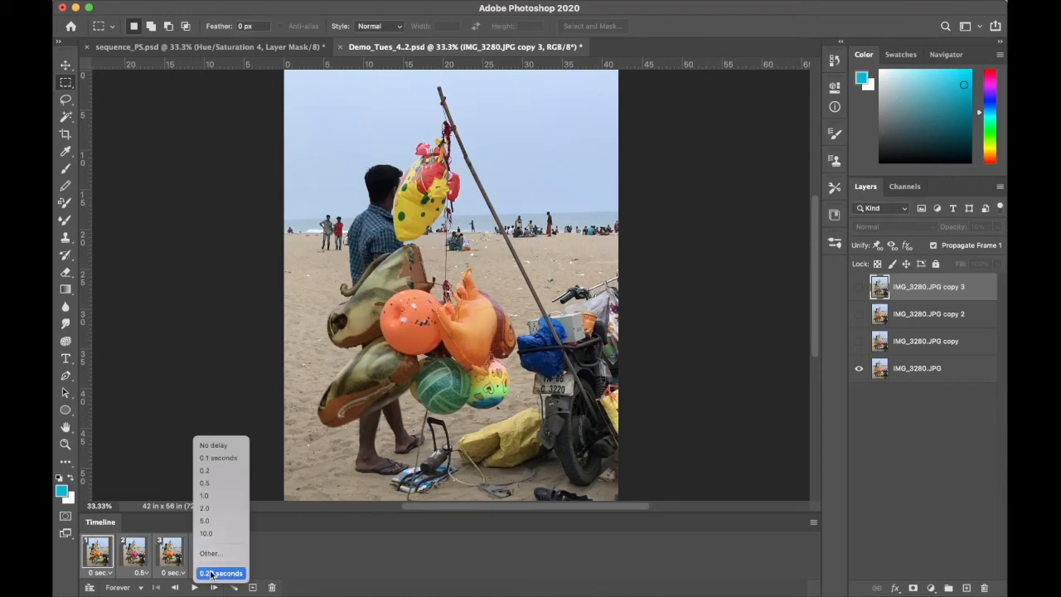
{"action": "left_click", "coordinate": [225, 472]}
Play the animation to check its timing, and set the delay of frame 3 to 0.5 seconds
{"action": "key", "text": "space"}
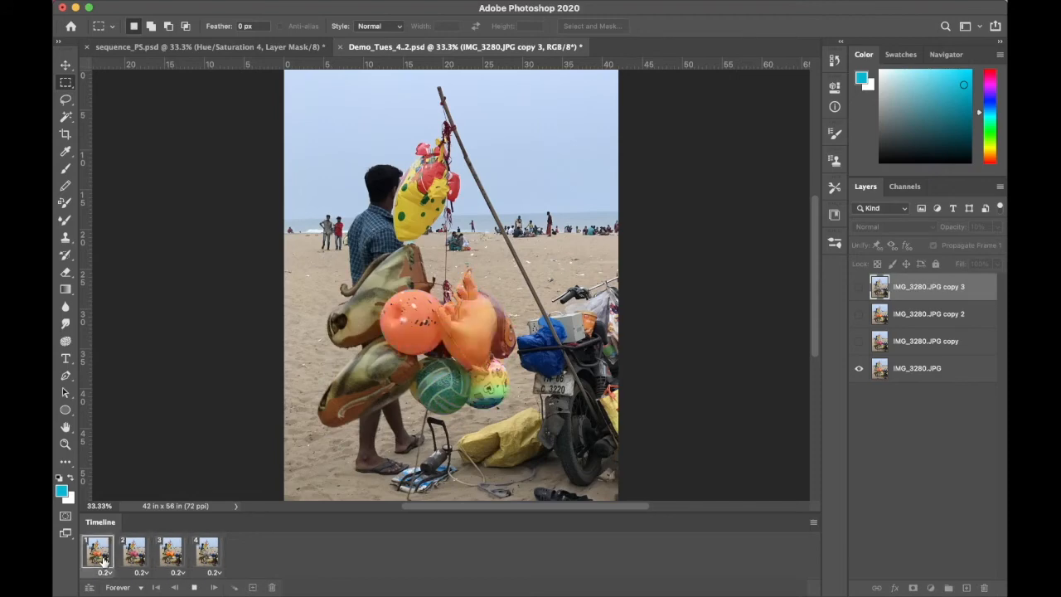
{"action": "left_click", "coordinate": [174, 573]}
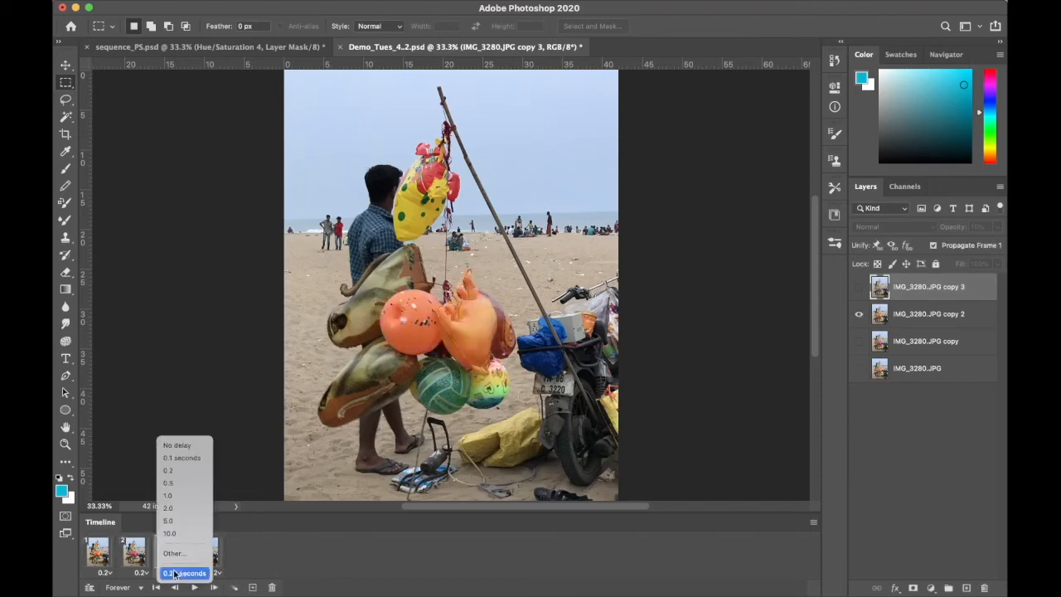
{"action": "left_click", "coordinate": [179, 484]}
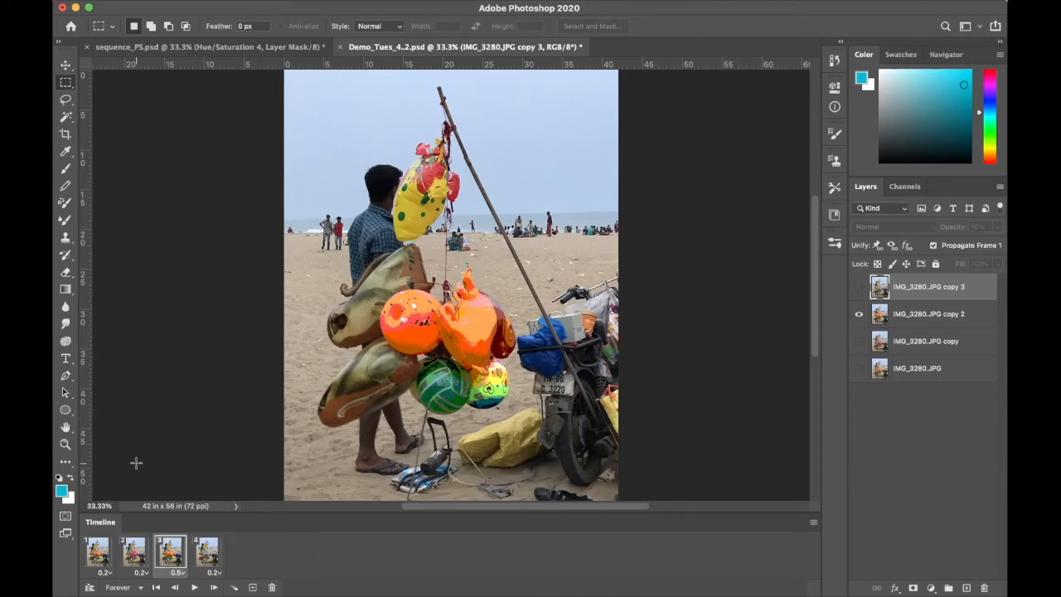
Review the animation's looping options, keeping Forever, then play the animation and view frame 4
{"action": "left_click", "coordinate": [121, 587]}
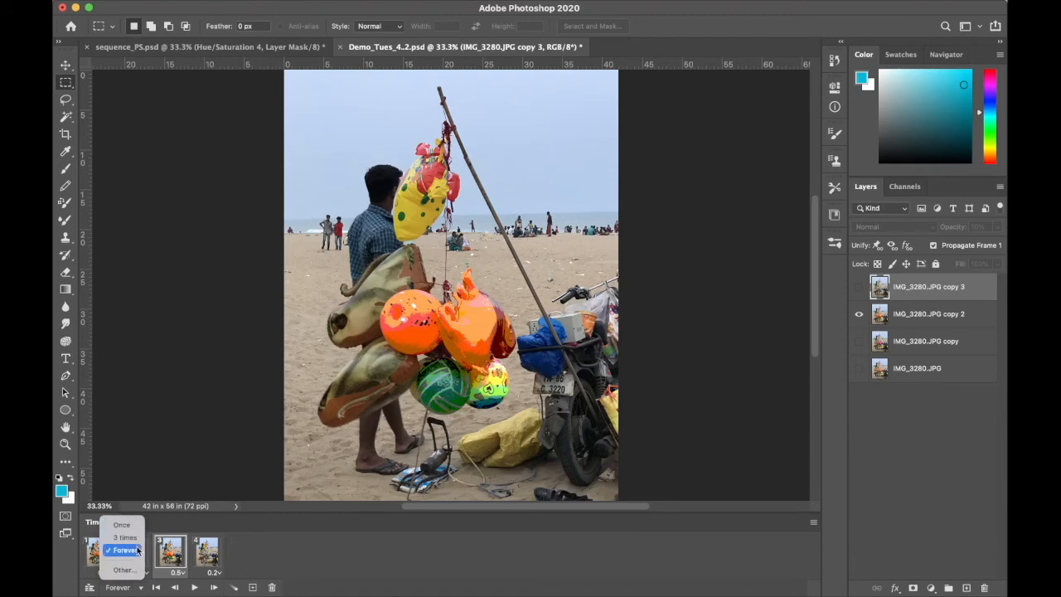
{"action": "left_click", "coordinate": [217, 570]}
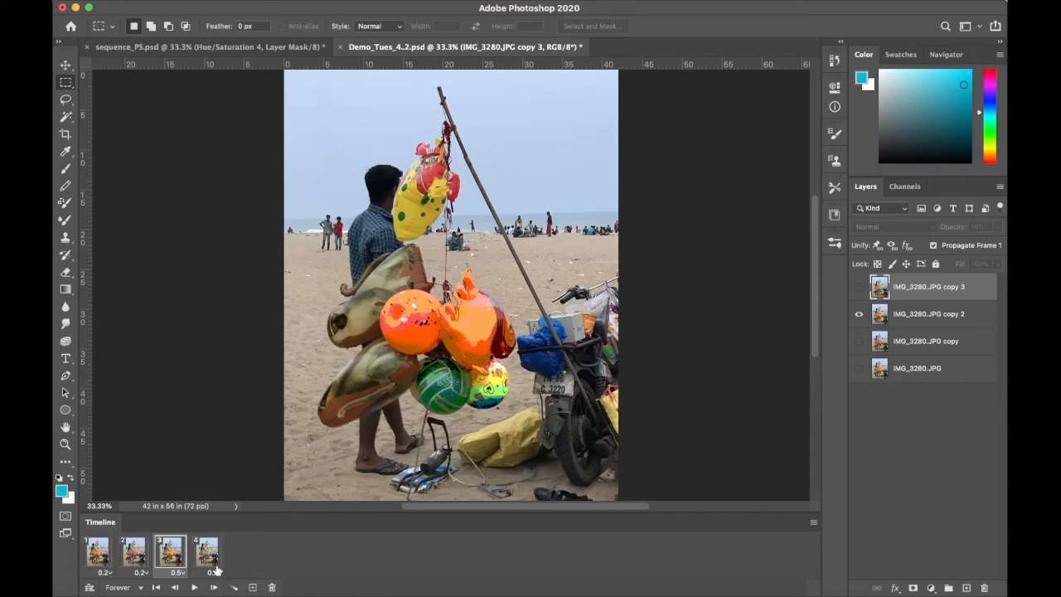
{"action": "key", "text": "space"}
{"action": "left_click", "coordinate": [207, 556]}
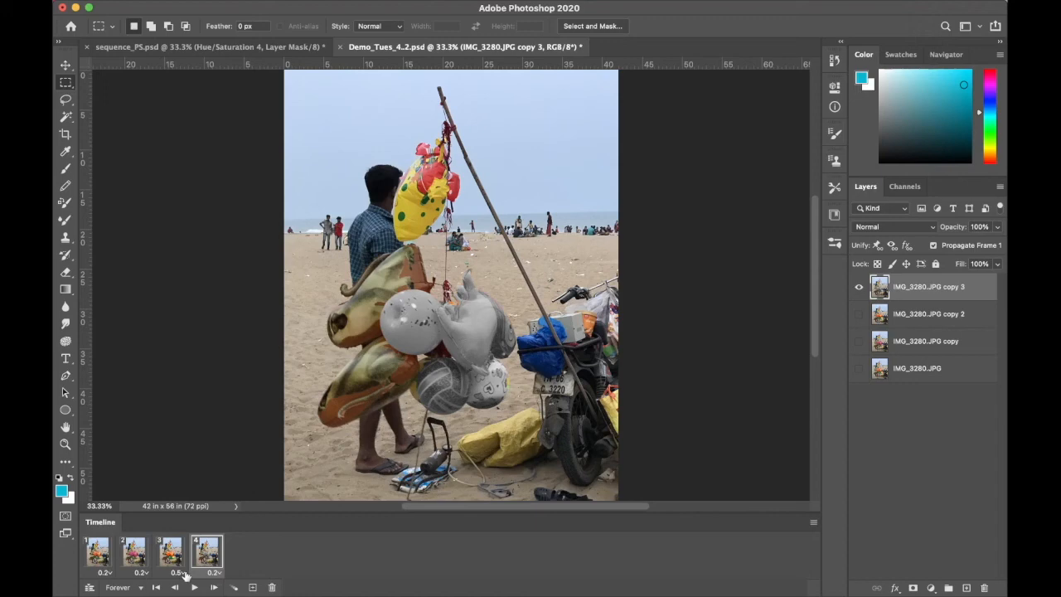
Copy frames 1 to 4 of the animation together
{"action": "left_click", "coordinate": [100, 556]}
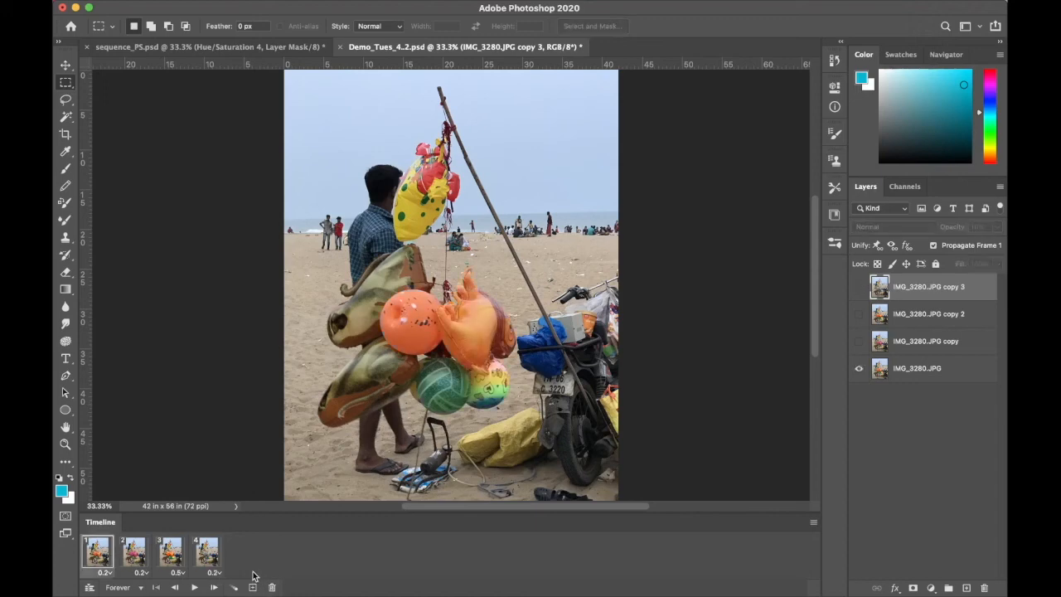
{"action": "left_click", "coordinate": [207, 559], "text": "shift"}
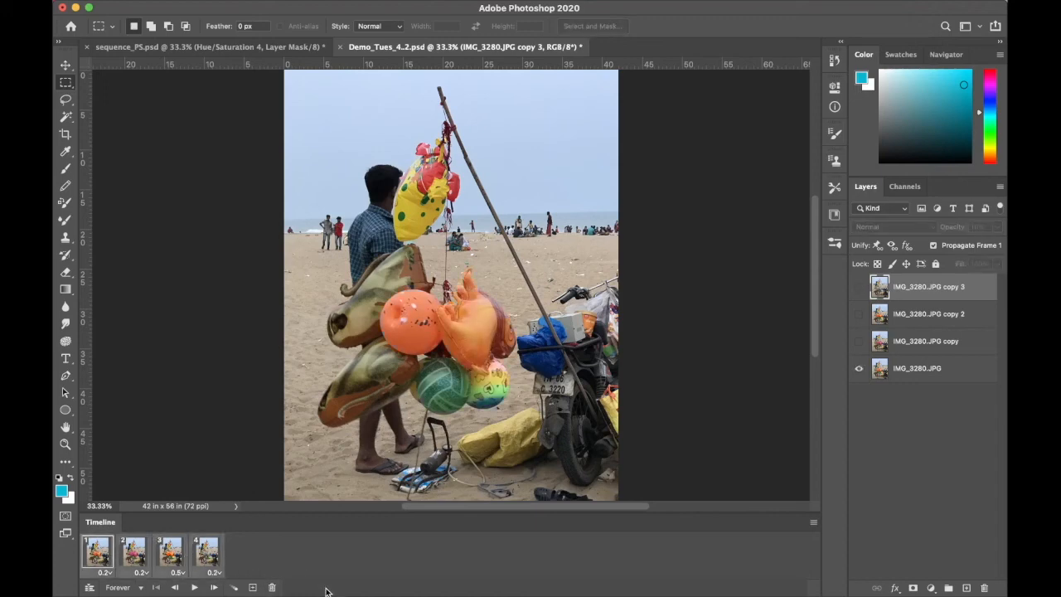
{"action": "left_click", "coordinate": [813, 522]}
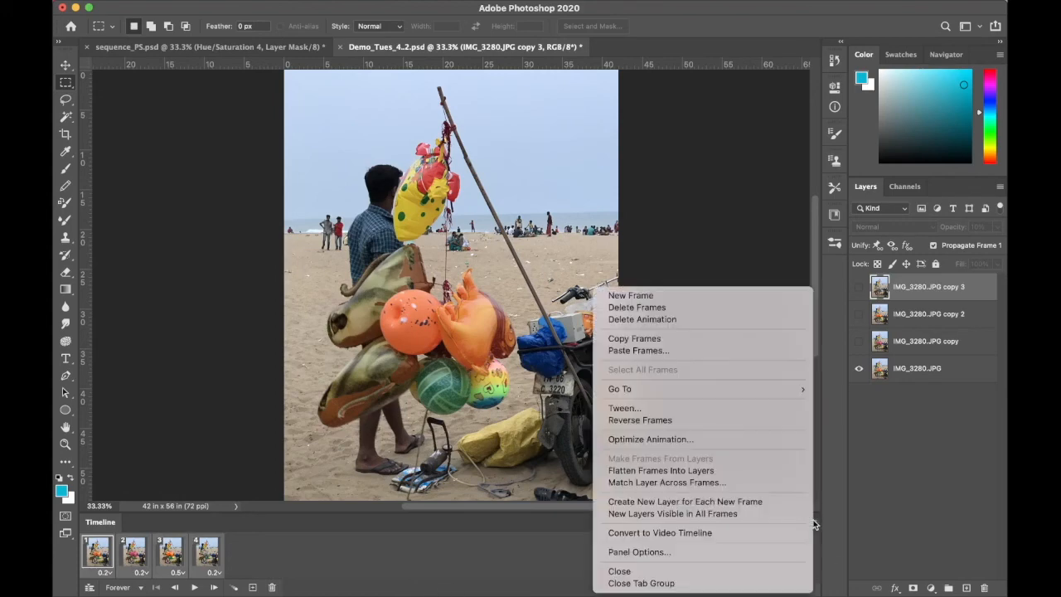
{"action": "left_click", "coordinate": [721, 339]}
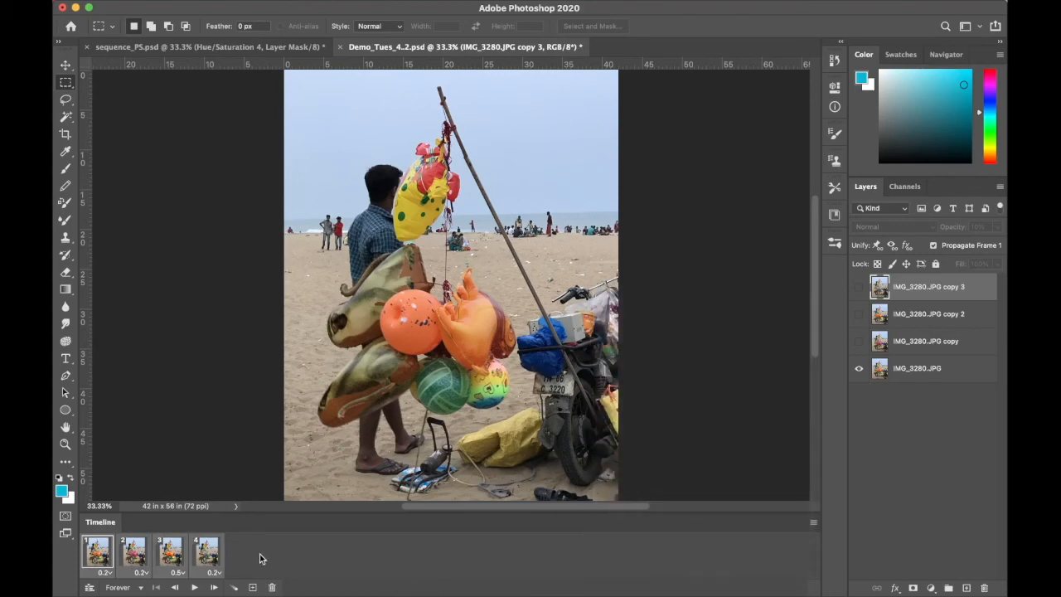
Paste the copied frames after frame 4 with Paste After Selection, and reverse the order of the pasted frames
{"action": "left_click", "coordinate": [208, 553]}
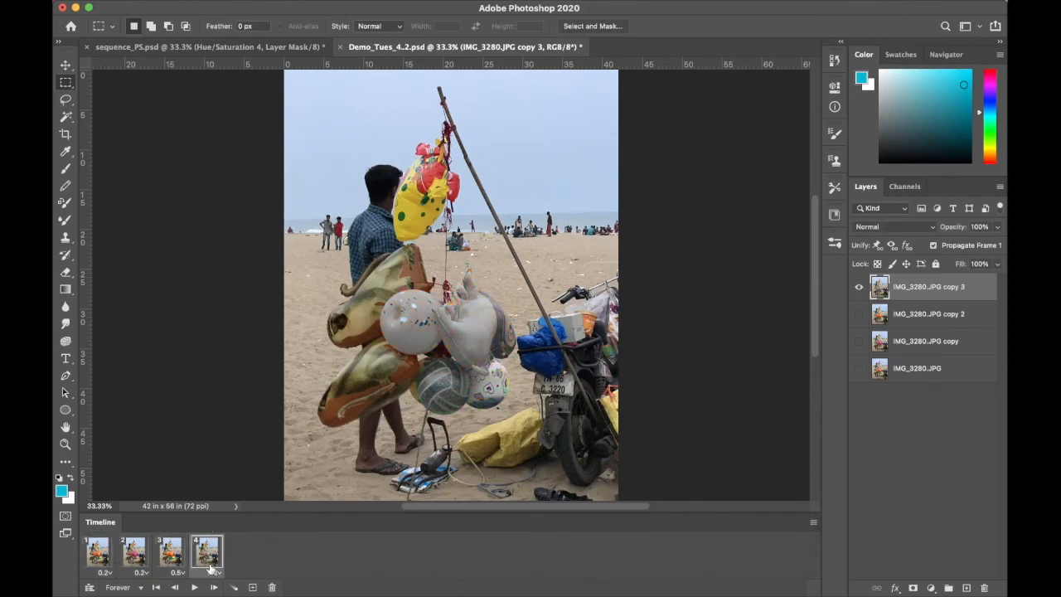
{"action": "left_click", "coordinate": [814, 524]}
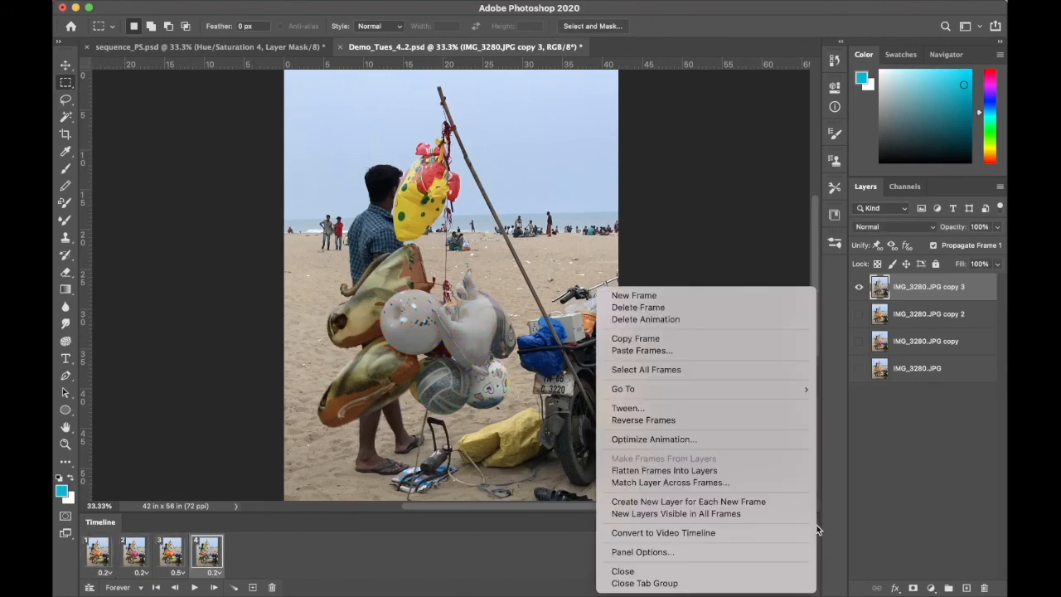
{"action": "left_click", "coordinate": [763, 351]}
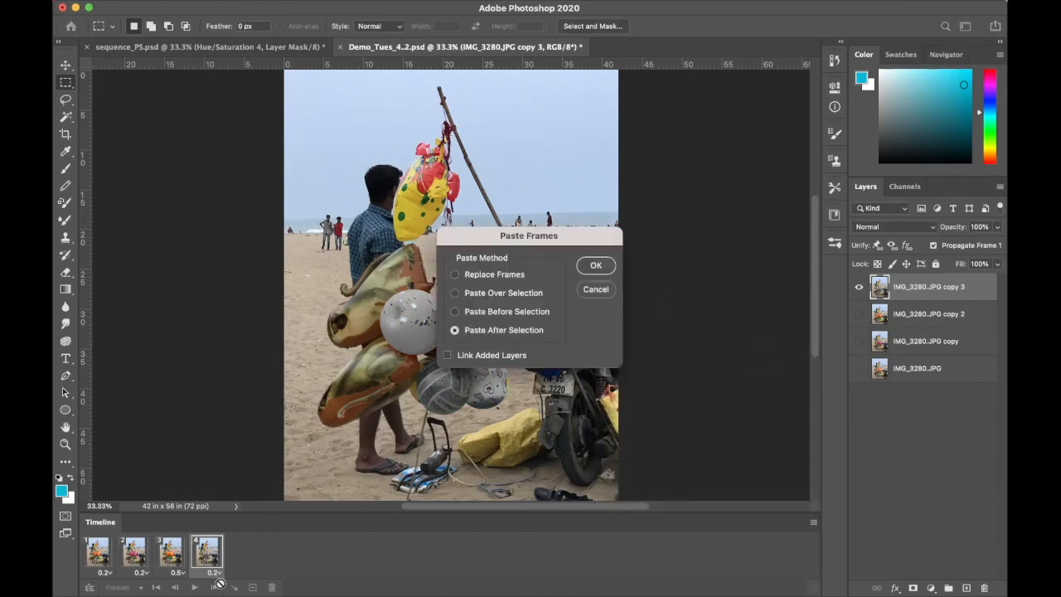
{"action": "left_click", "coordinate": [605, 267]}
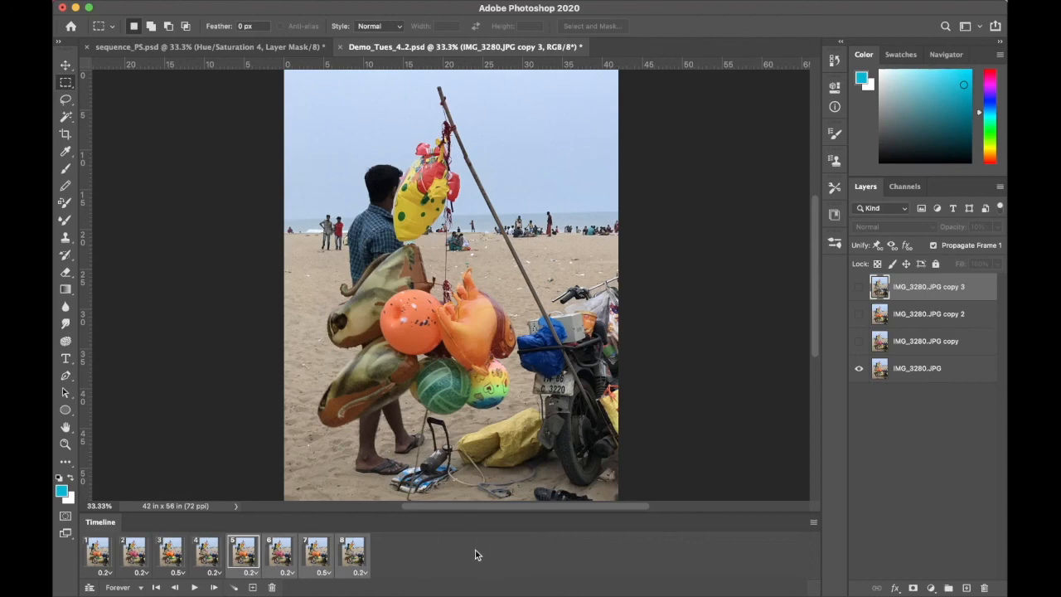
{"action": "left_click", "coordinate": [813, 525]}
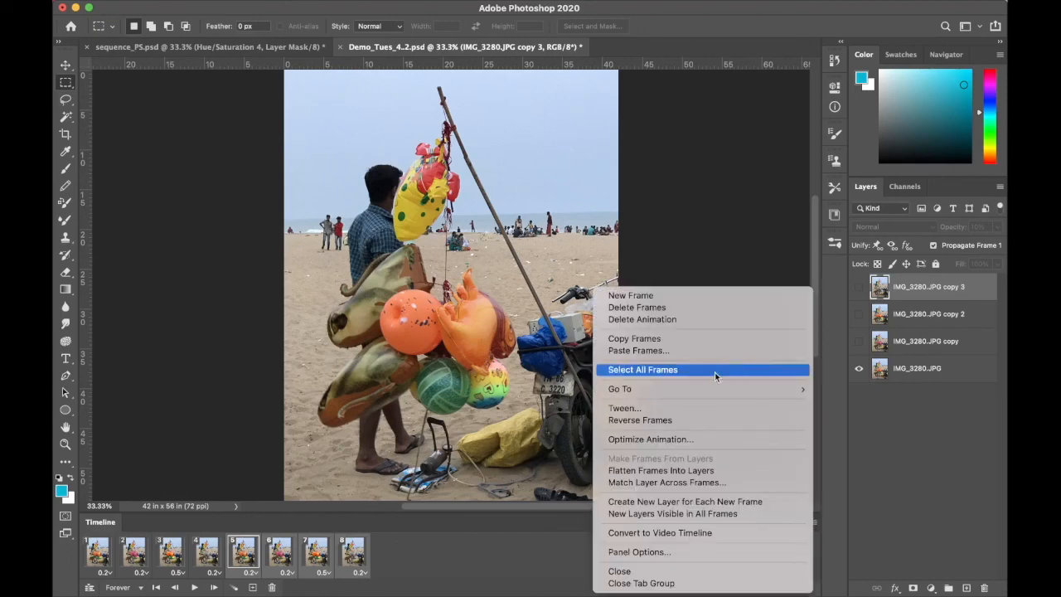
{"action": "left_click", "coordinate": [704, 421]}
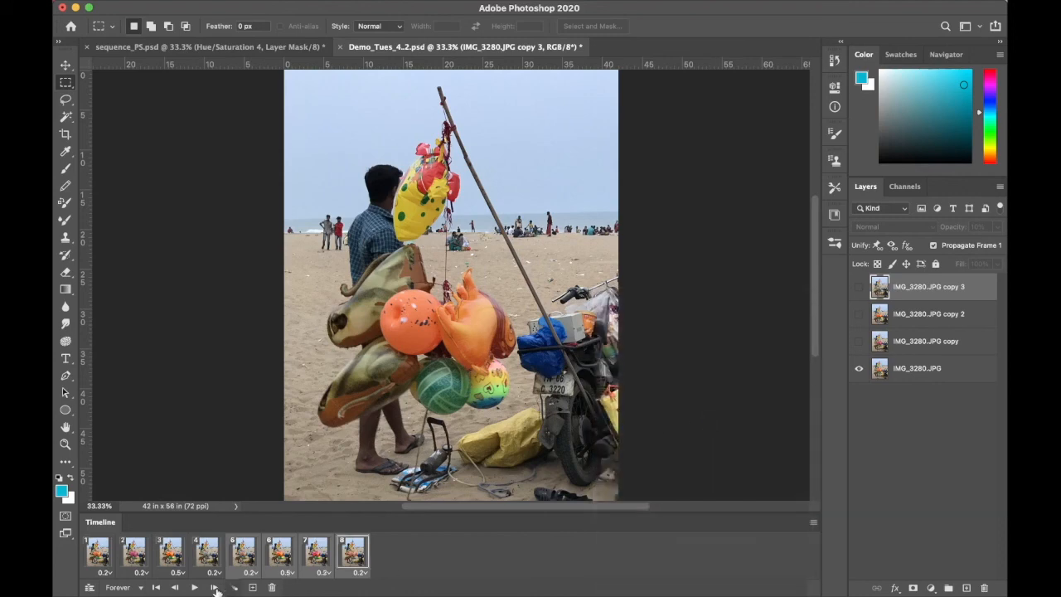
Delete frame 5, the pasted duplicate of frame 4, from the animation
{"action": "left_click", "coordinate": [208, 561]}
{"action": "left_click", "coordinate": [242, 561]}
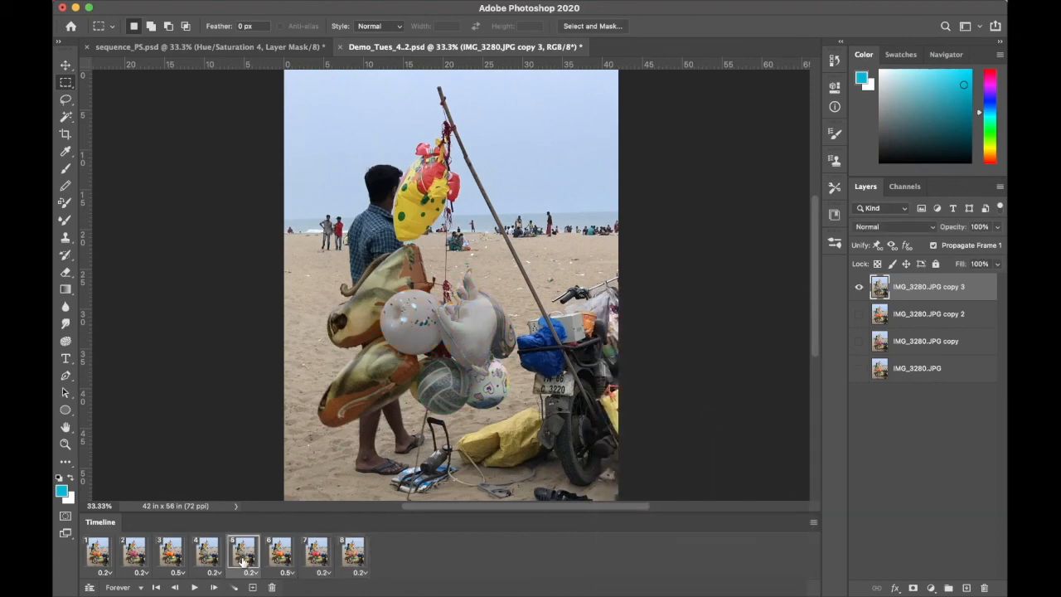
{"action": "left_click", "coordinate": [272, 587]}
{"action": "left_click", "coordinate": [584, 210]}
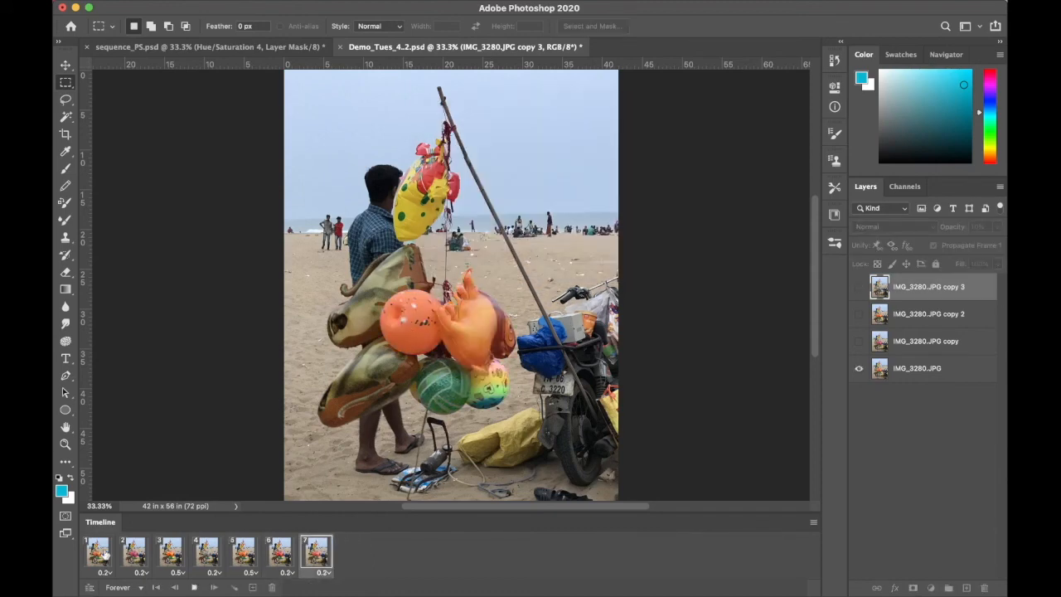